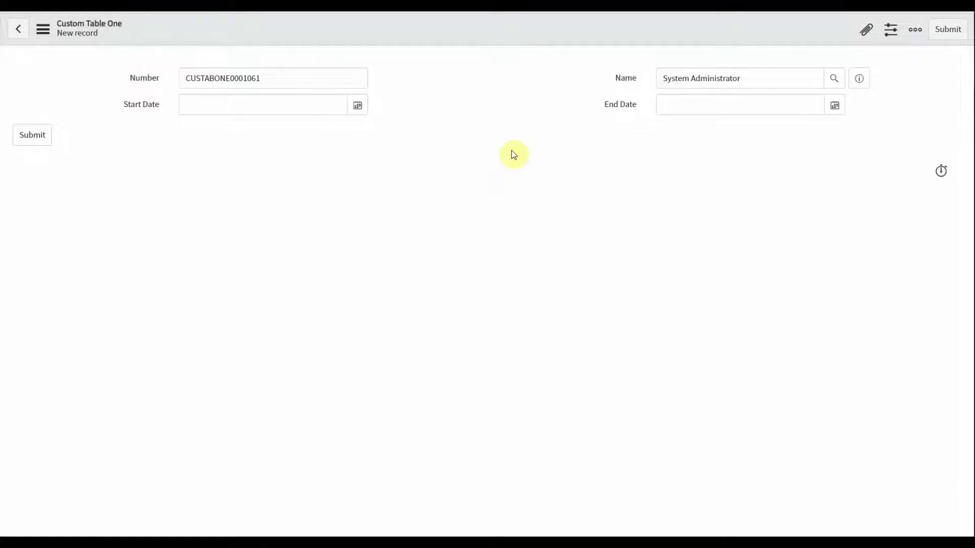
Set End Date to 2022-03-23 and Start Date to 2022-03-24 on the Custom Table One record
click(835, 104)
click(753, 208)
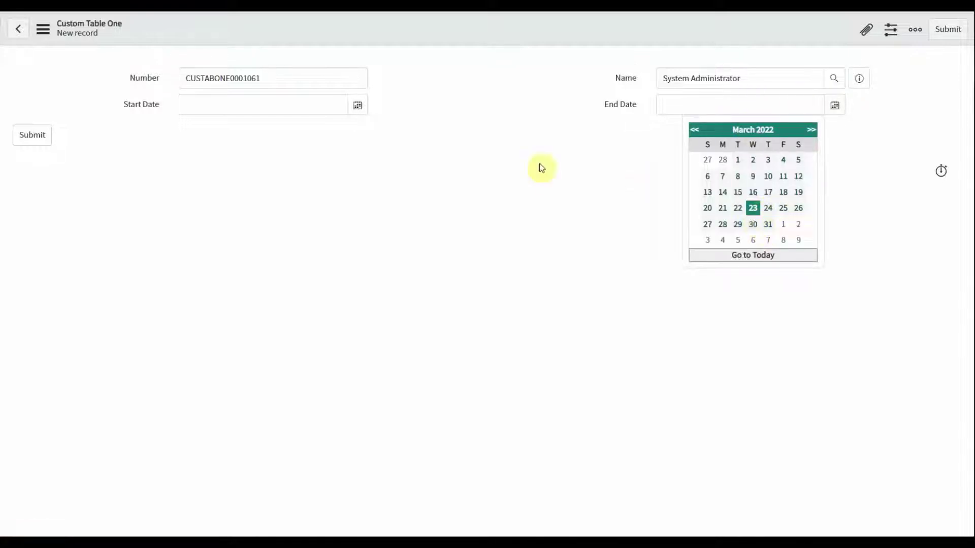
click(357, 104)
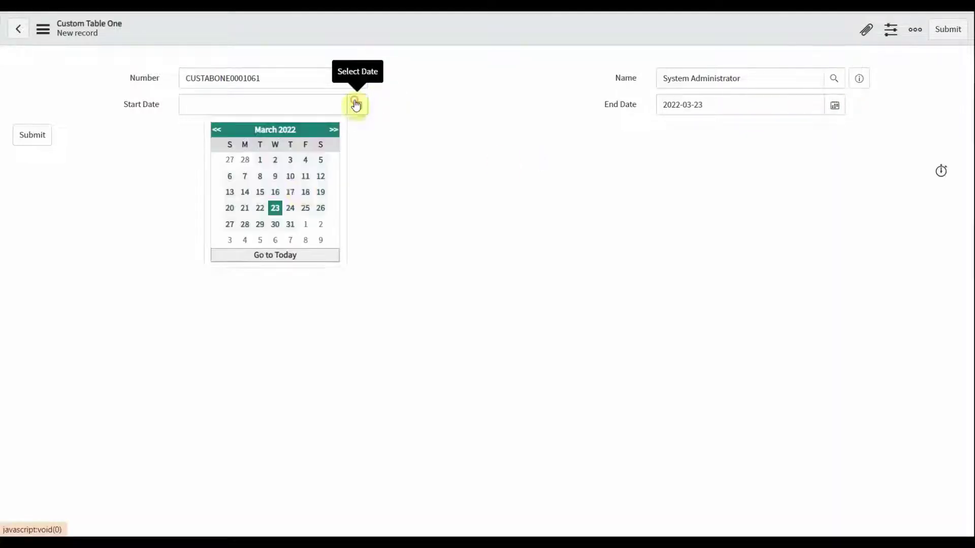
click(290, 210)
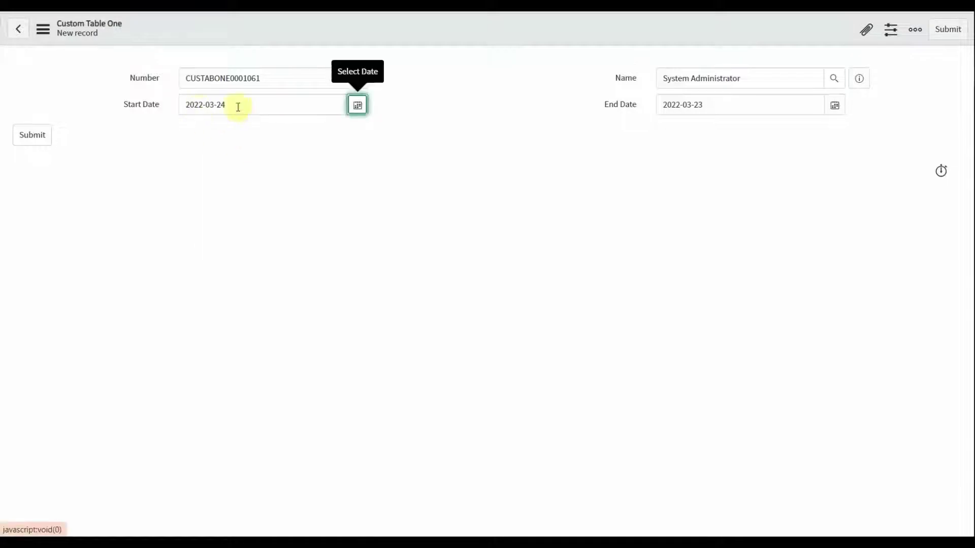
click(835, 106)
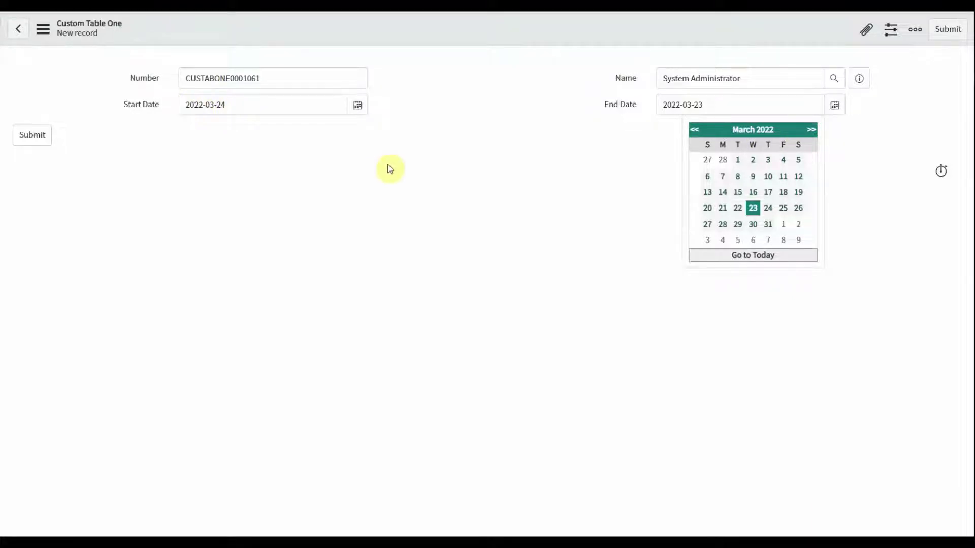
click(494, 201)
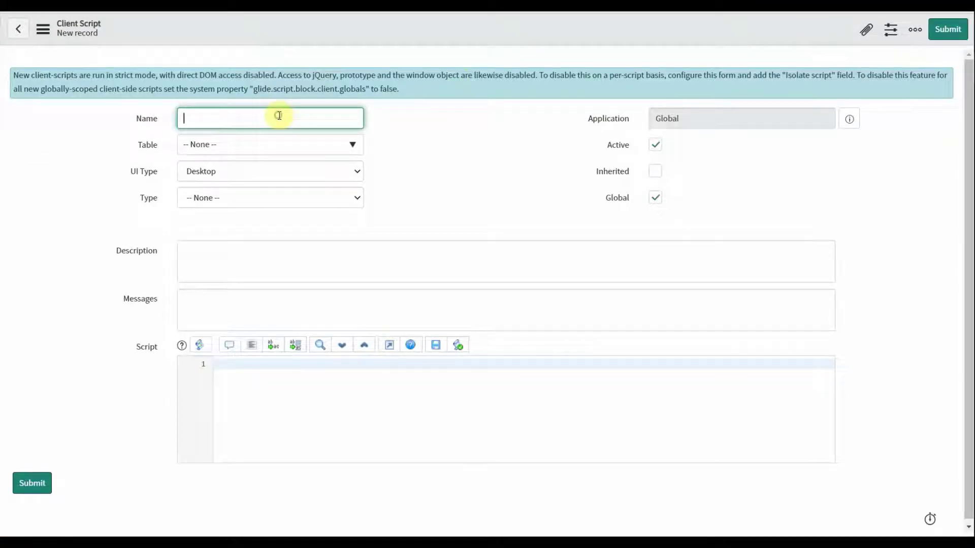
text(End Date )
text(withi)
text(n 1 y)
text(ear from St)
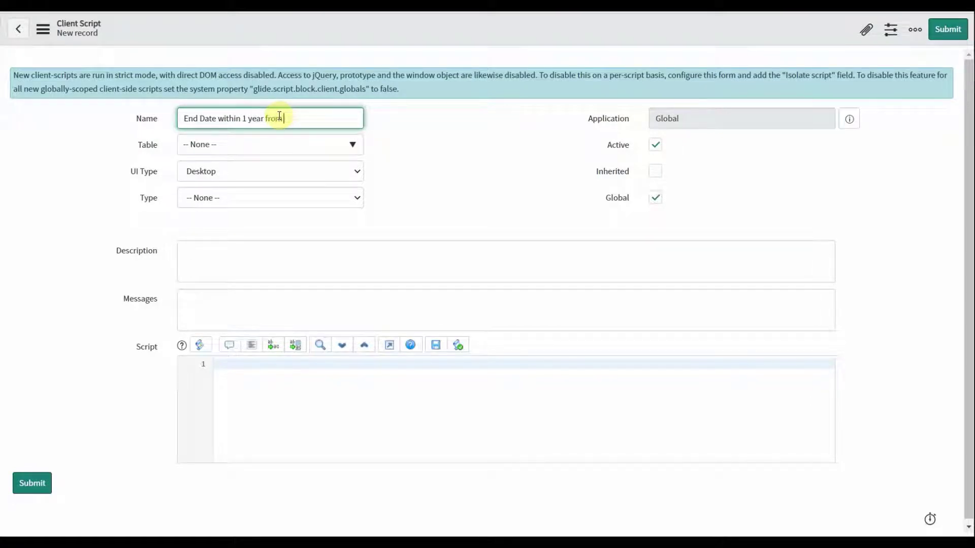
text(art Date)
Make the new client script an onChange script on Custom Table One with UI Type All
click(225, 144)
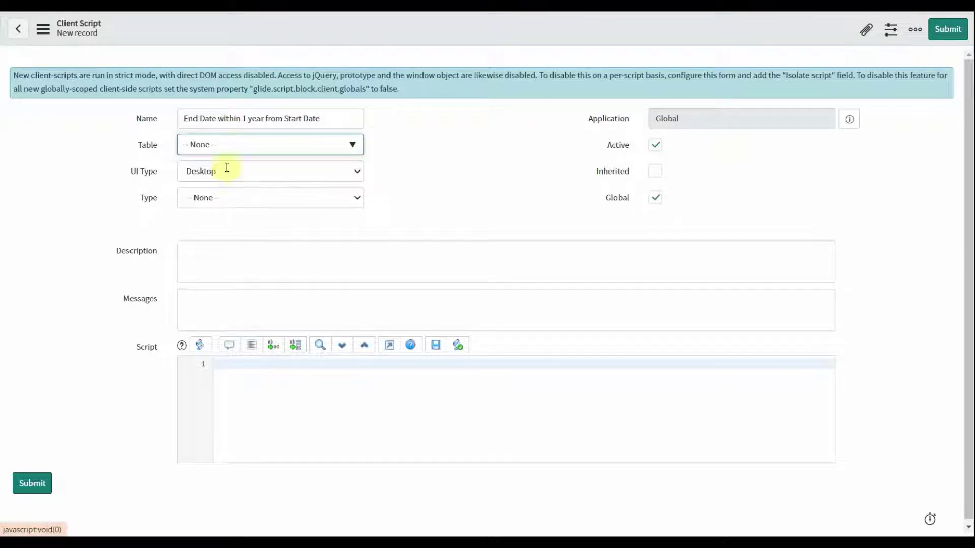
click(280, 147)
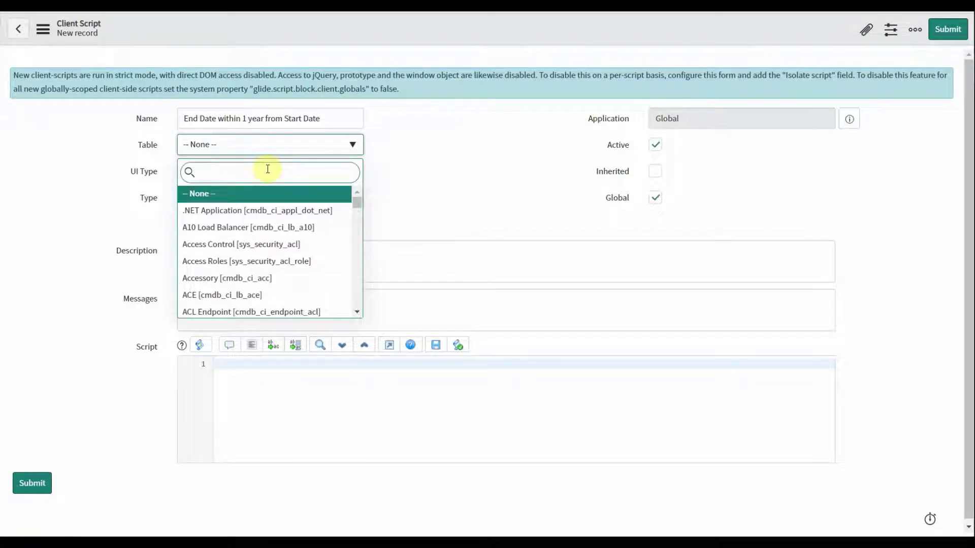
text(custom)
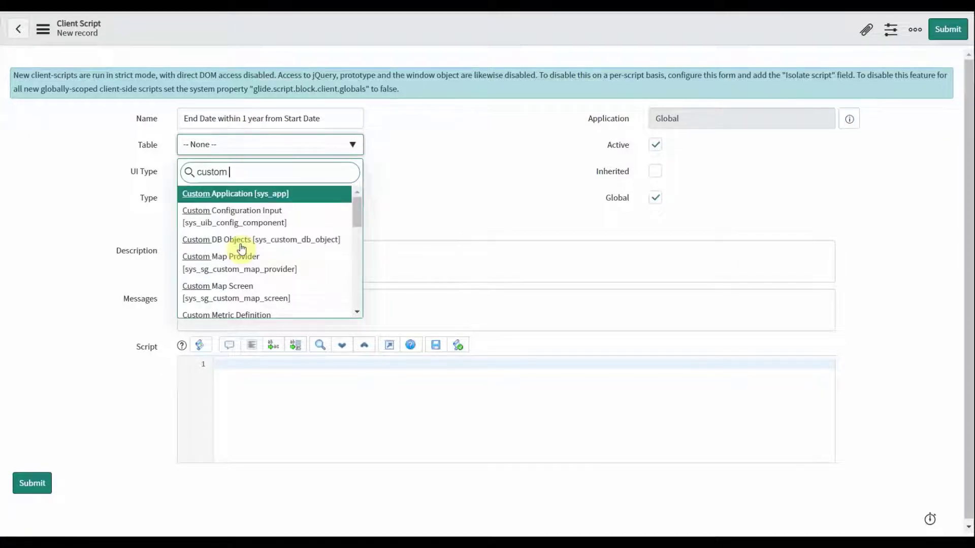
text( tab)
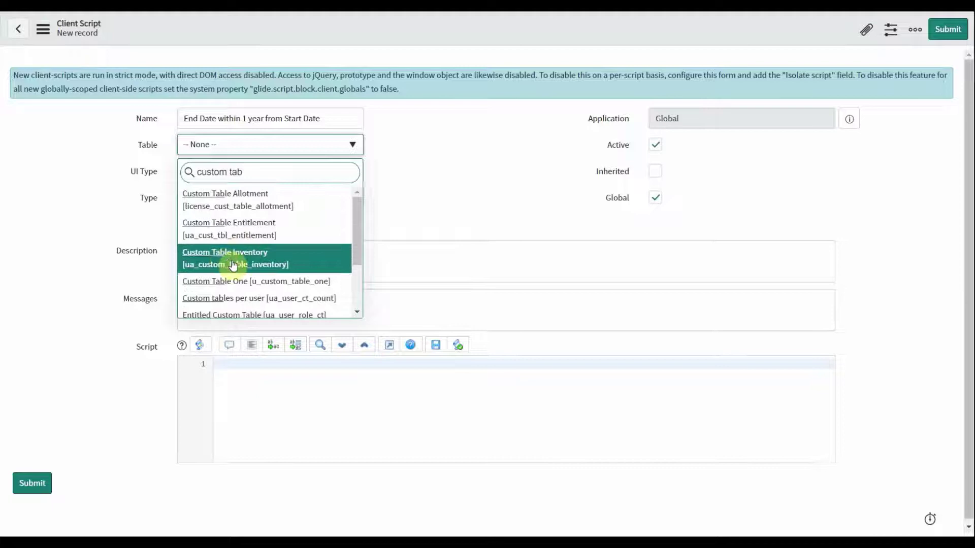
click(235, 264)
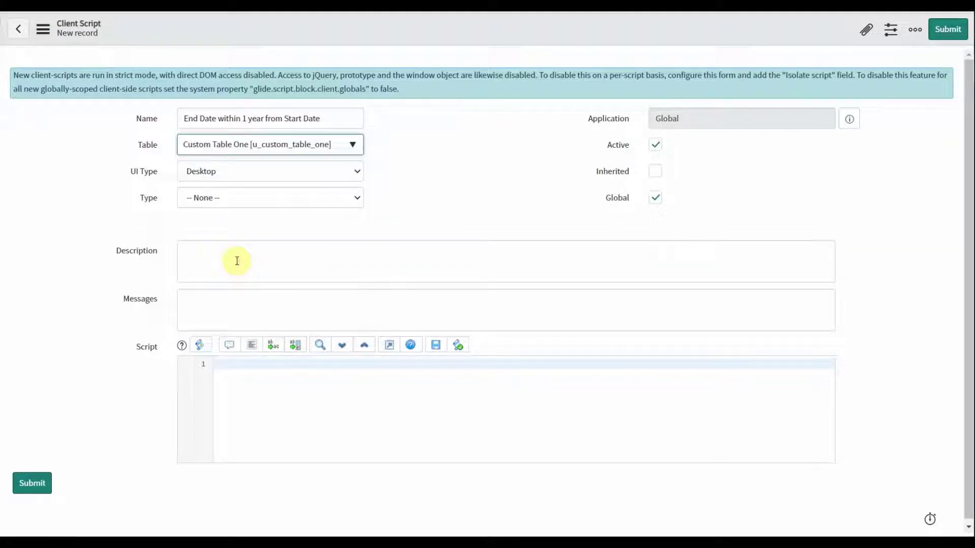
click(210, 170)
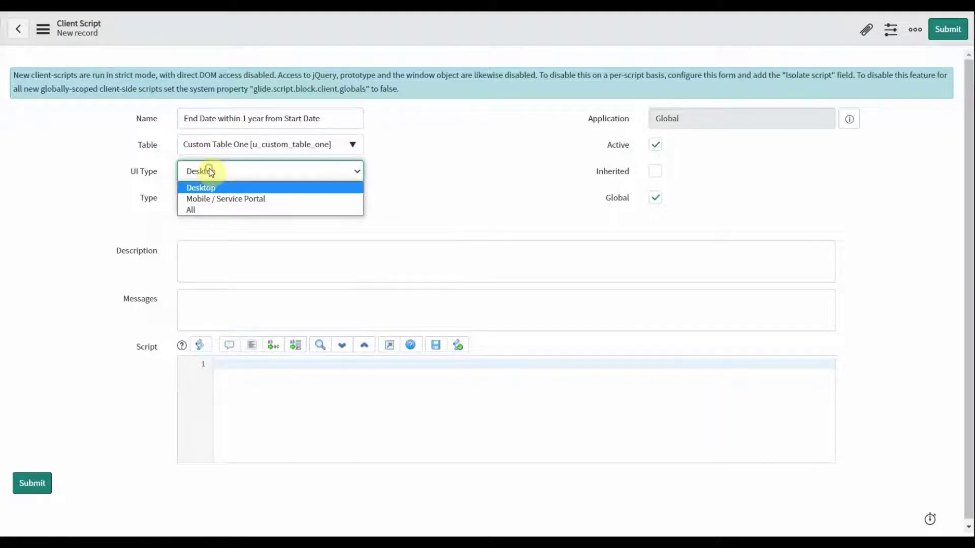
click(196, 211)
click(319, 197)
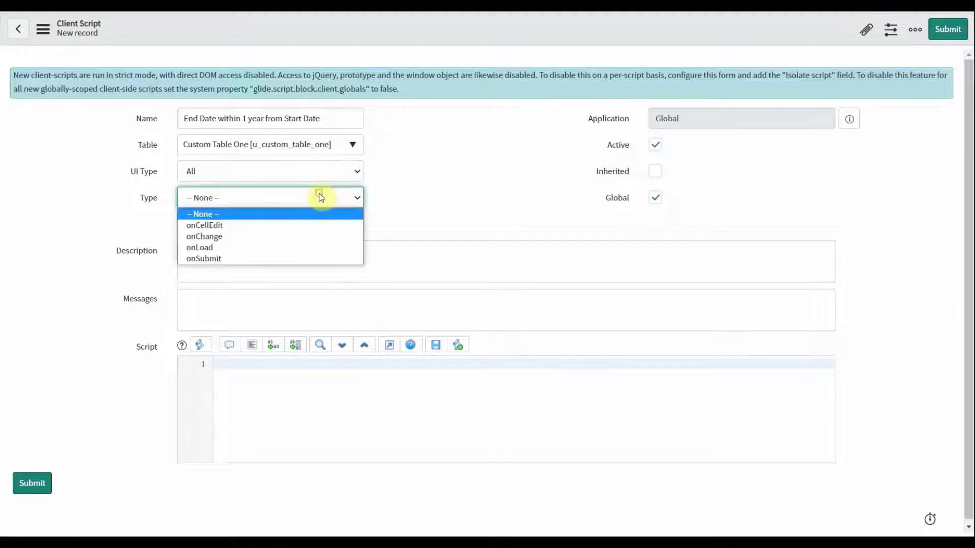
click(203, 237)
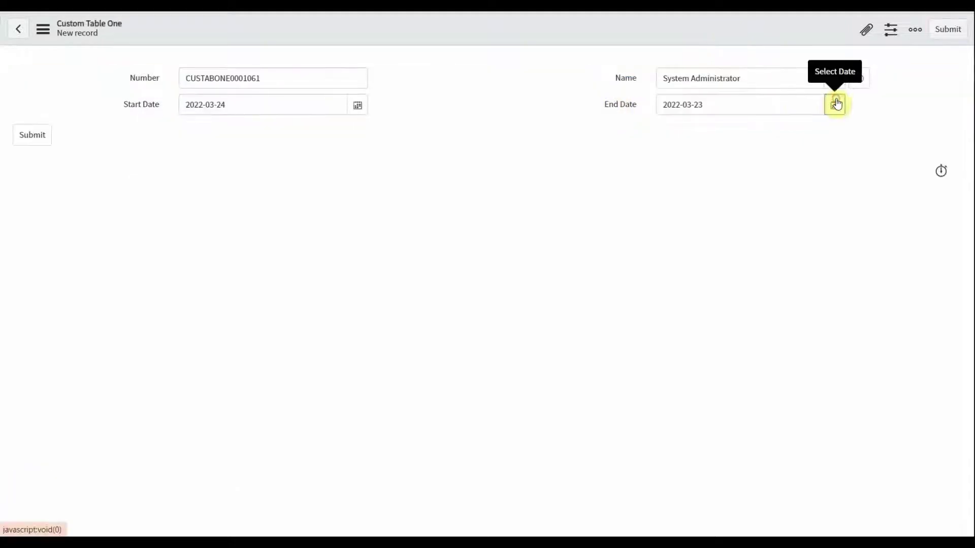
click(835, 104)
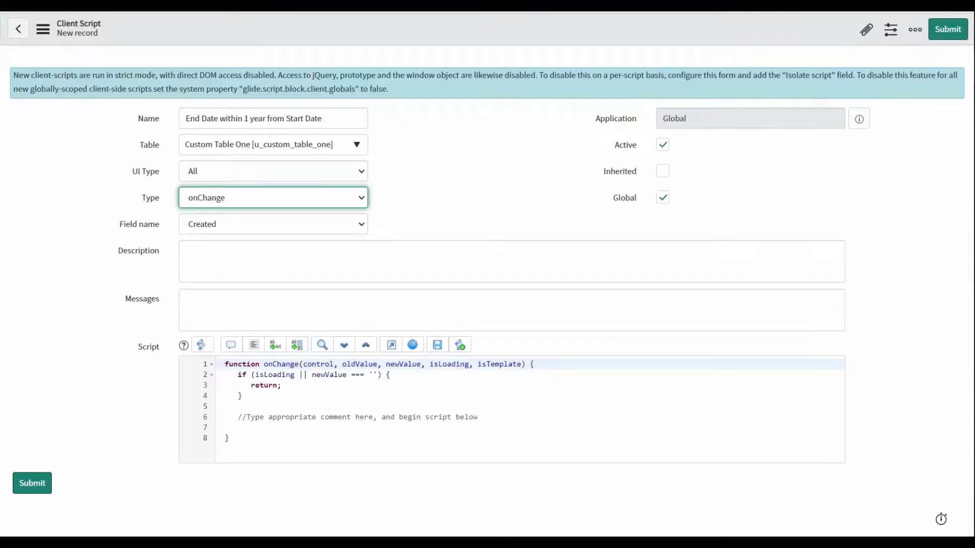
Set the client script's Field name to End Date
click(228, 229)
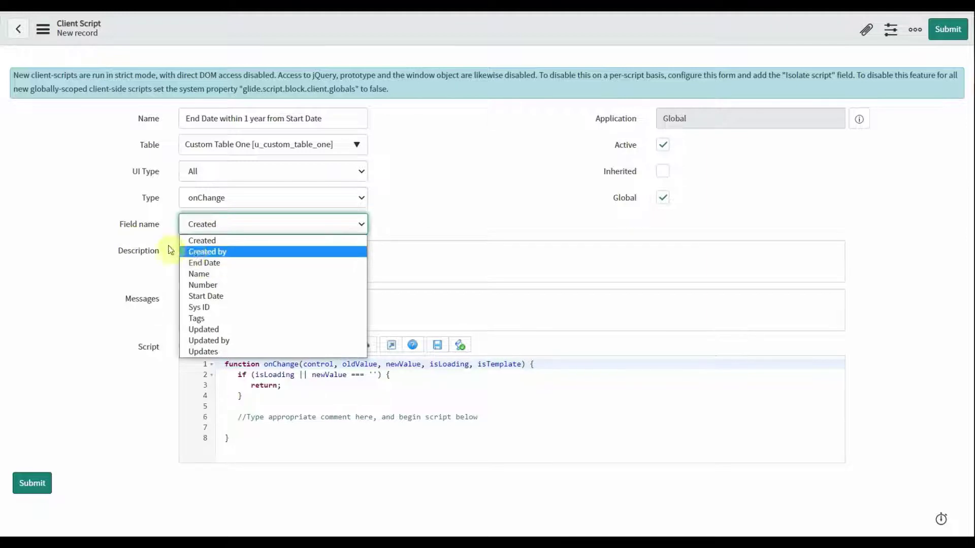
click(205, 263)
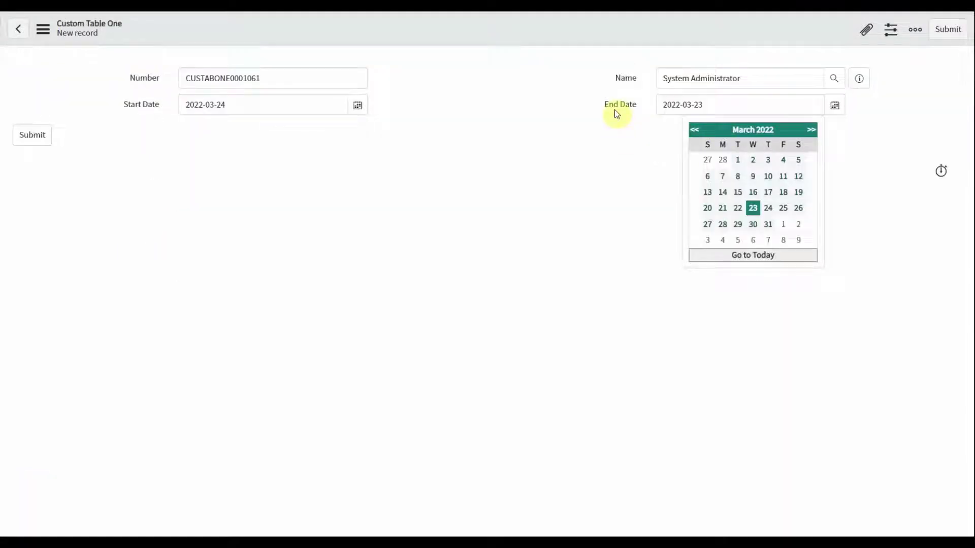
click(615, 109)
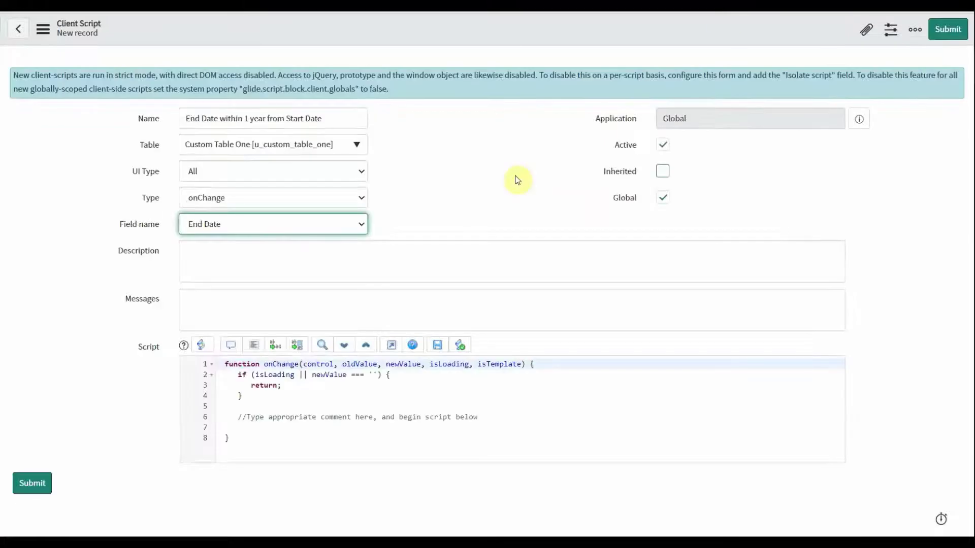
Replace the template placeholder with a year variable and var startDate1 reading u_start_date as a Date
click(392, 346)
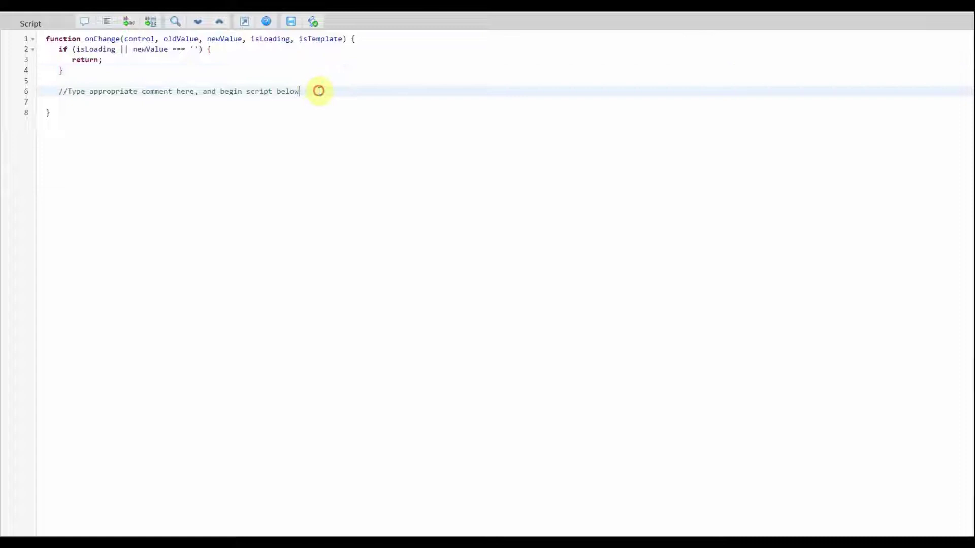
drag(318, 90, 51, 90)
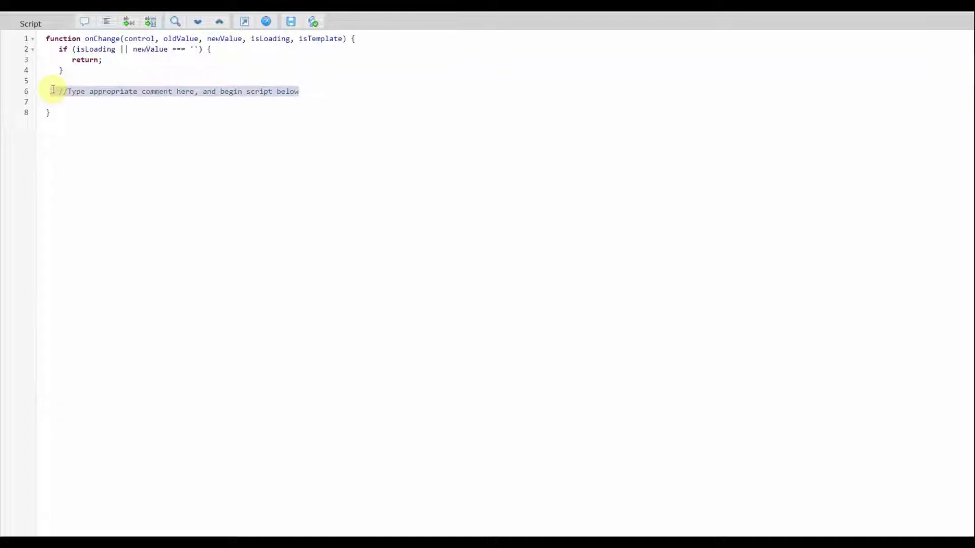
key(Return)
text(v)
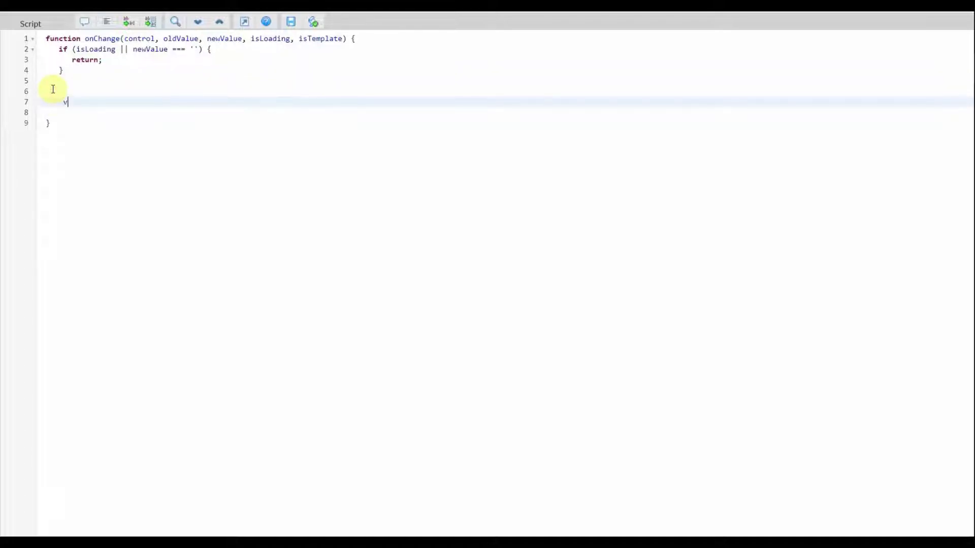
text(ar year = )
text(1';)
key(Return)
text(var)
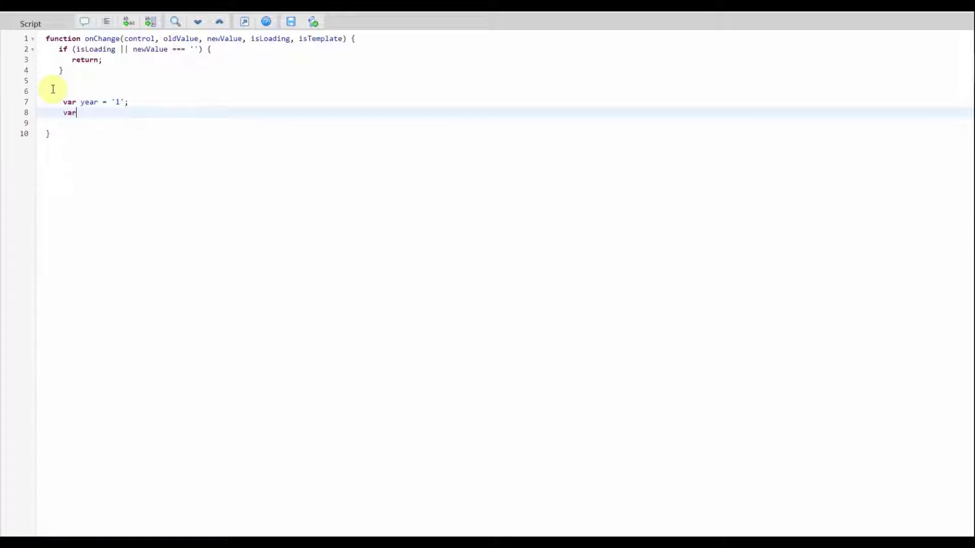
text(startDate)
text(1 = )
text(new Date)
text((g)
text(etD)
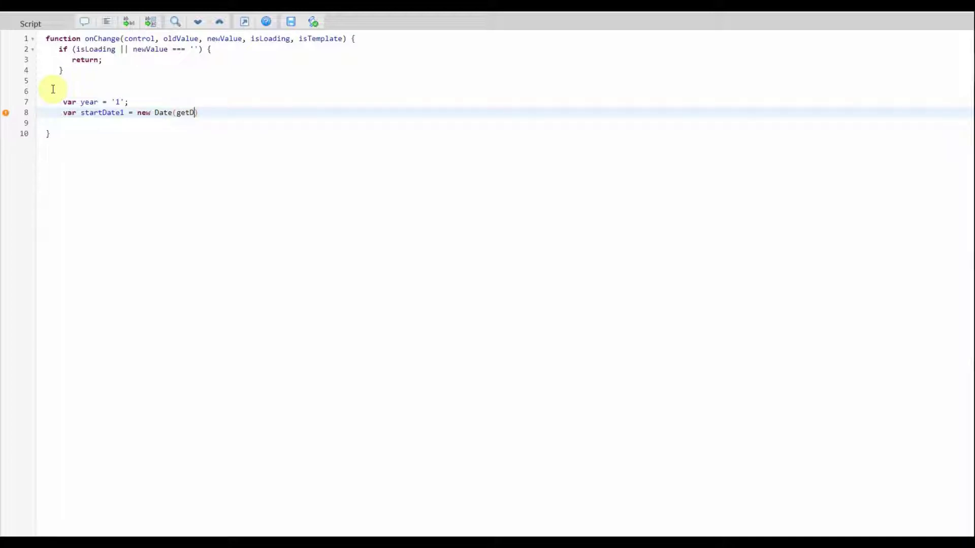
key(BackSpace)
text(DateF)
text(romFormat)
text((g_fo)
text(rm.get)
key(Return)
key(ctrl+z)
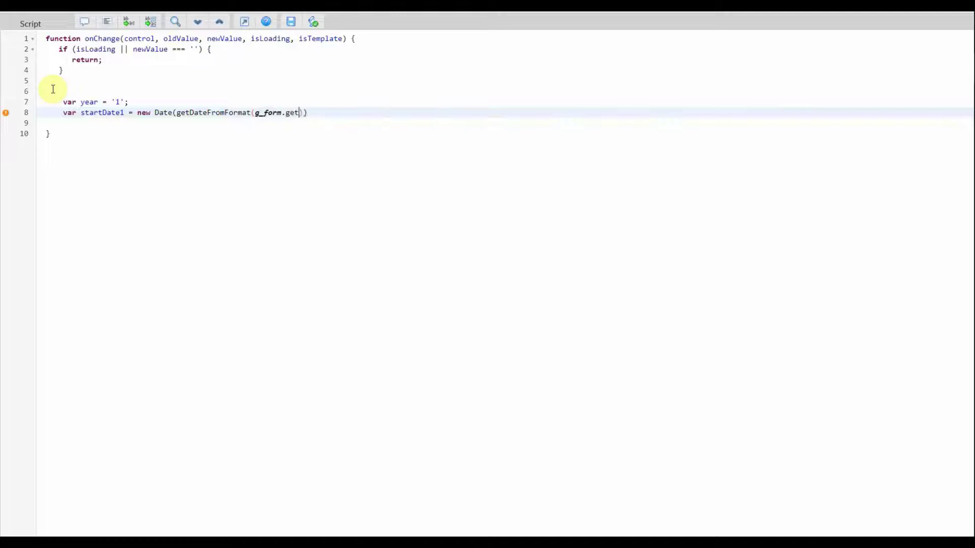
key(BackSpace)
key(BackSpace)
key(BackSpace)
key(BackSpace)
text(.get)
key(ctrl+space)
text(Value(')
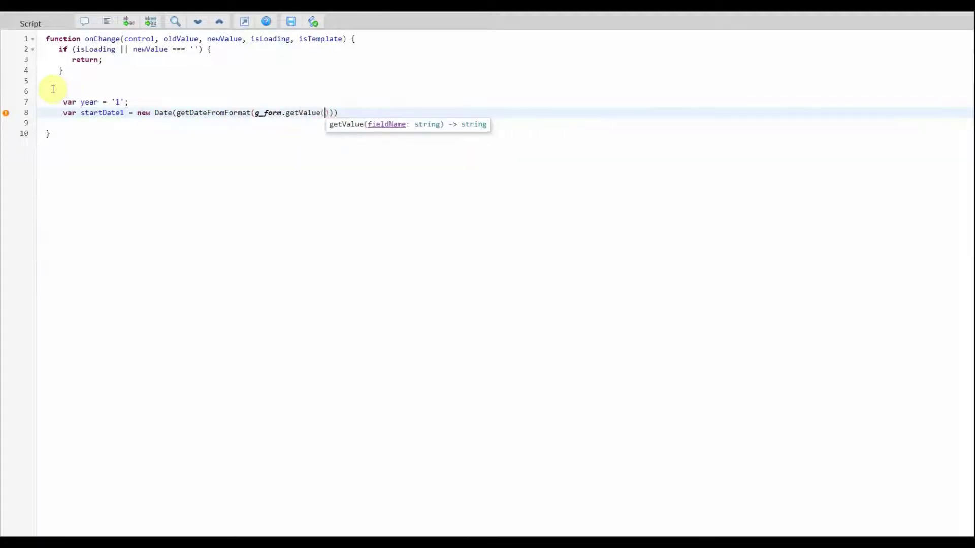
text(u_start)
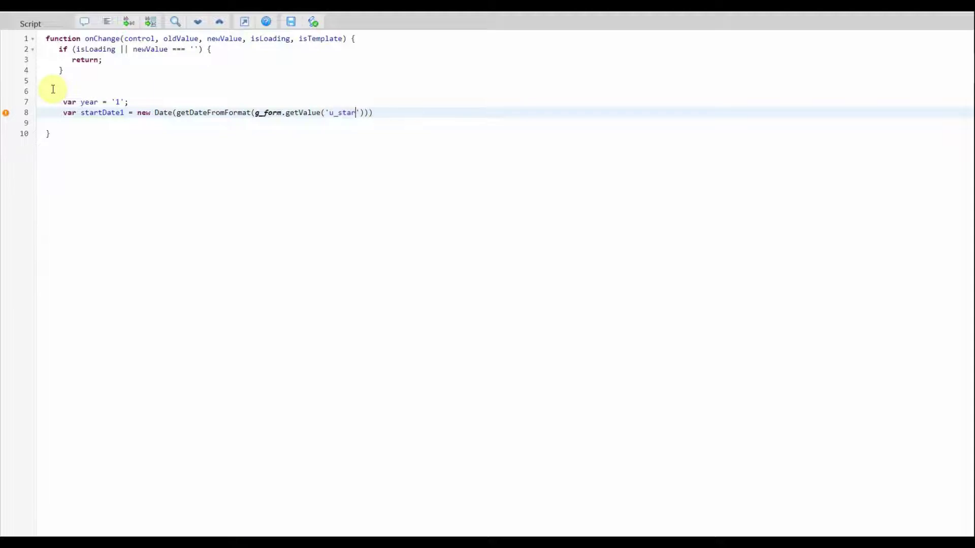
text(_date'))
text(, g)
text(_user_date_)
text(format)); )
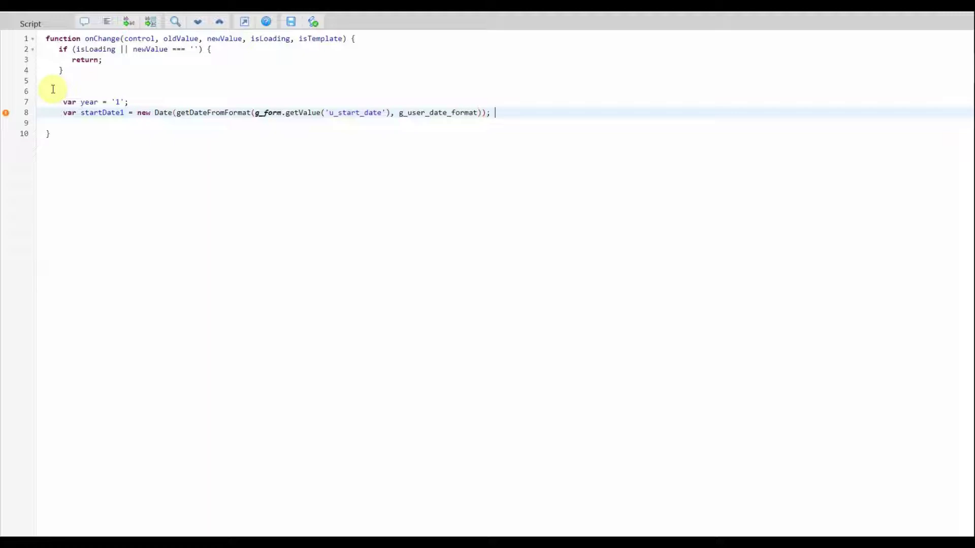
text(//will get the Date )
text(format of start )
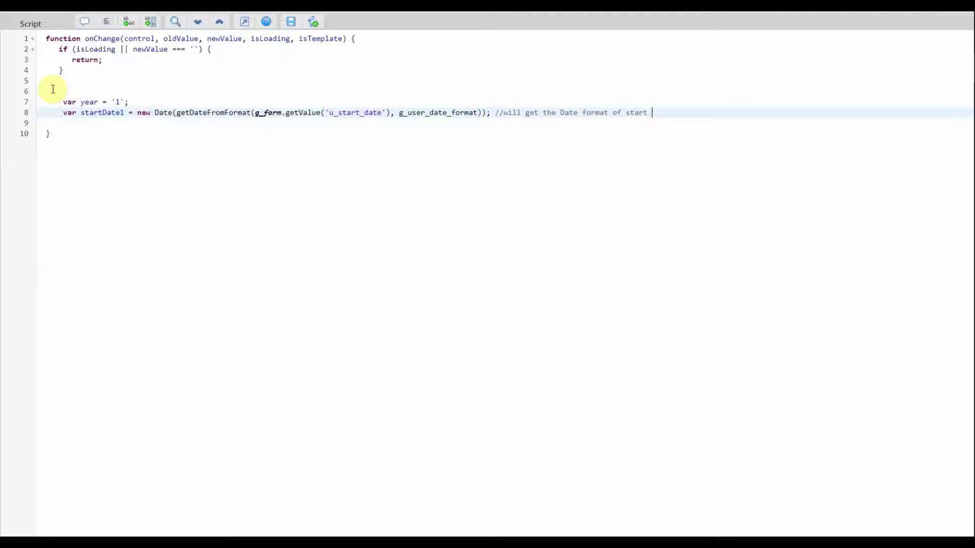
text(Date)
Add var startDate reusing the getDateFromFormat call for milliseconds, with explanatory comments
key(Return)
text(var startD)
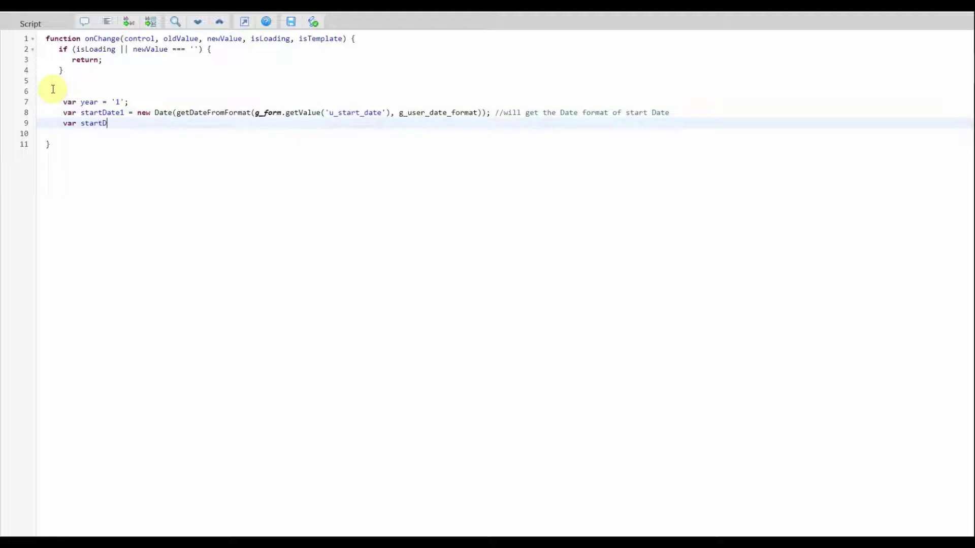
text(ate = getDate)
text(From)
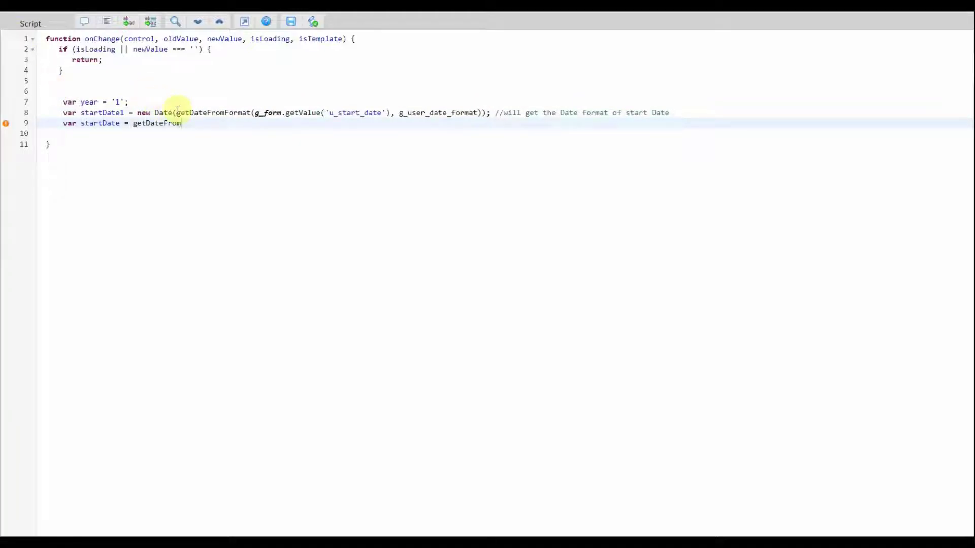
mouse_move(178, 112)
mouse_down()
mouse_move(469, 122)
mouse_move(481, 112)
mouse_up()
key(ctrl+c)
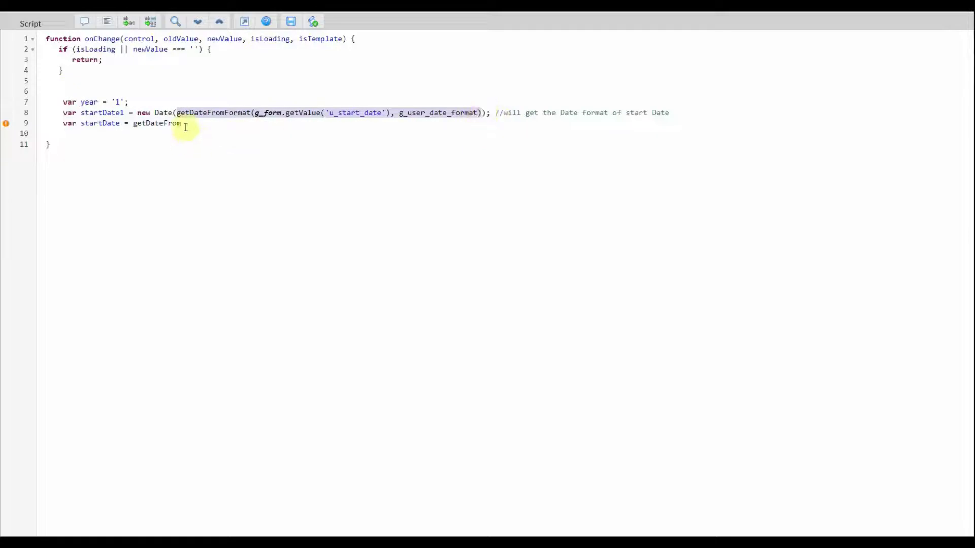
click(182, 124)
key(ctrl+v)
click(457, 126)
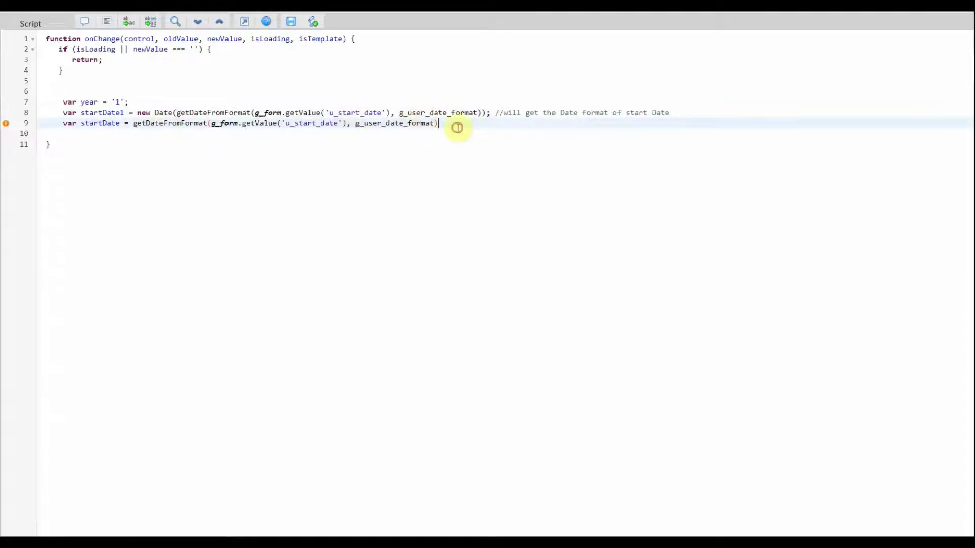
text(; //will ge)
text(t format in )
text(mill)
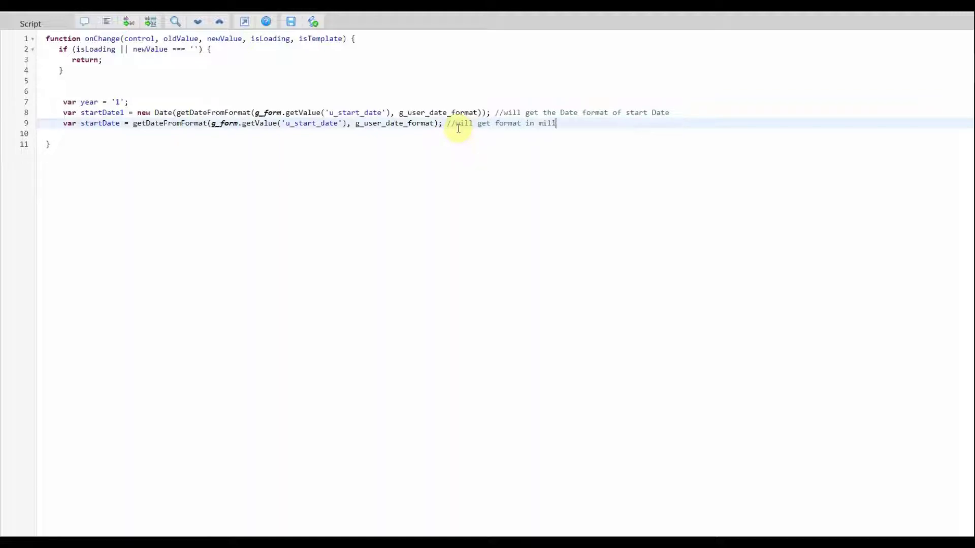
text(iseconds)
key(Return)
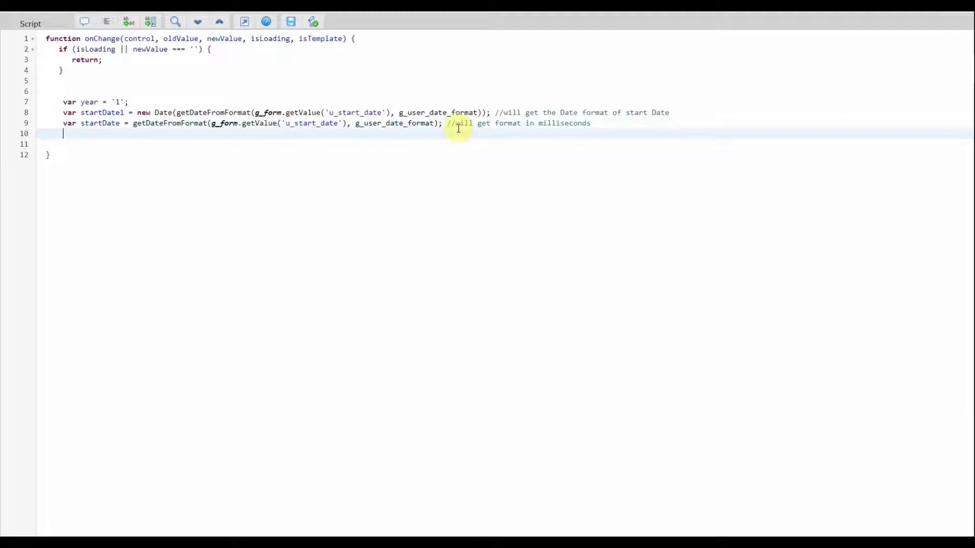
Add var getYear = startDate1.getFullYear(); with comment 'get start Date Year, will get 2022'
key(Return)
text(var startDate)
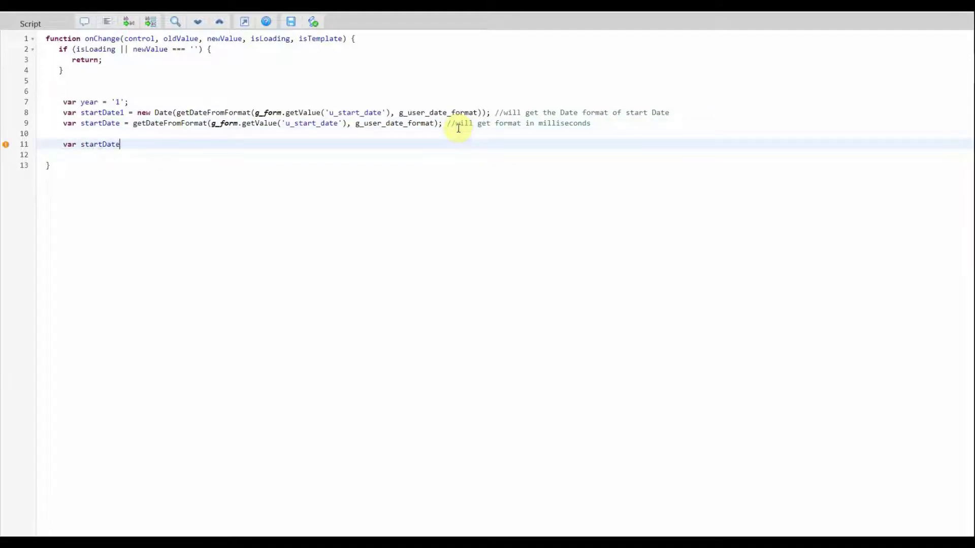
text(ToOneYea)
text(= ')
text("";)
key(Return)
key(Return)
text(var e)
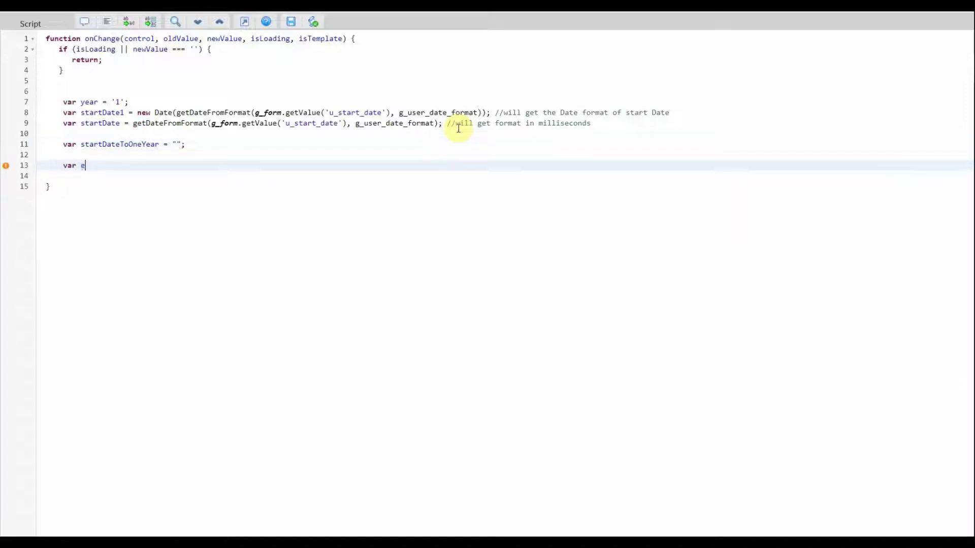
text(etYear= start)
text(Date)
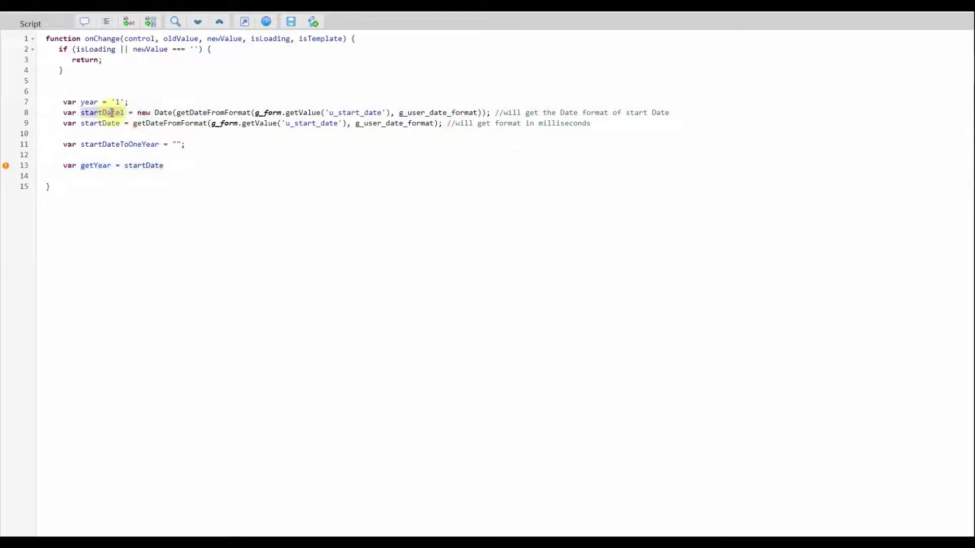
text(1.get)
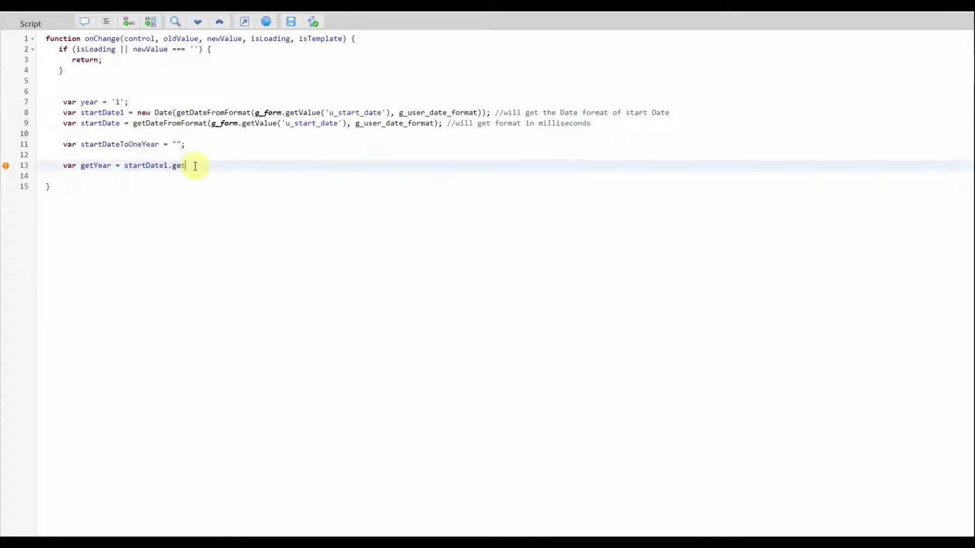
text(FullYear)
text(; //get st)
text(art Date Year )
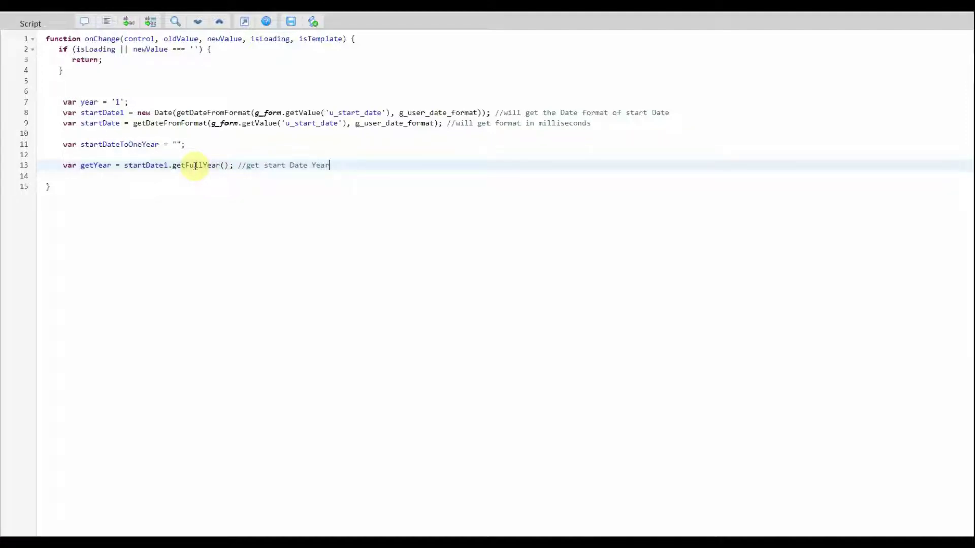
text(, will get 2022)
Add var endYear = parseInt(getYear) + parseInt(year); commented with the example 2022+1=2023
key(Return)
text(var end)
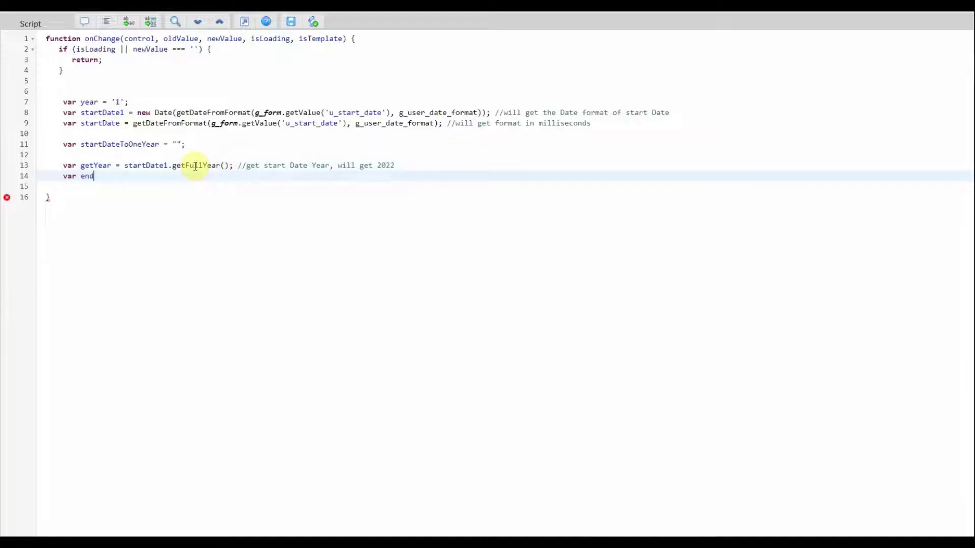
text(Year = pars)
text(eInt()
text(getYear)
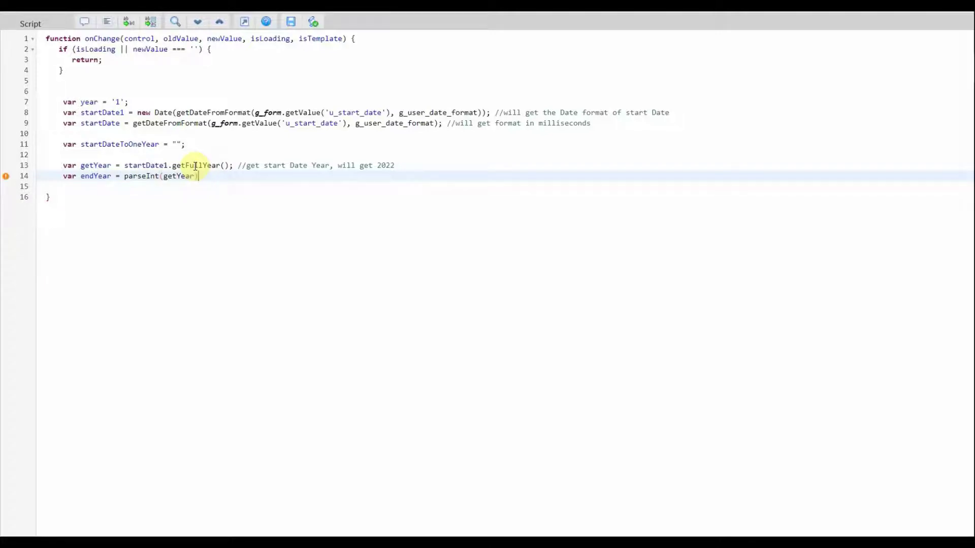
double_click(141, 176)
key(ctrl+c)
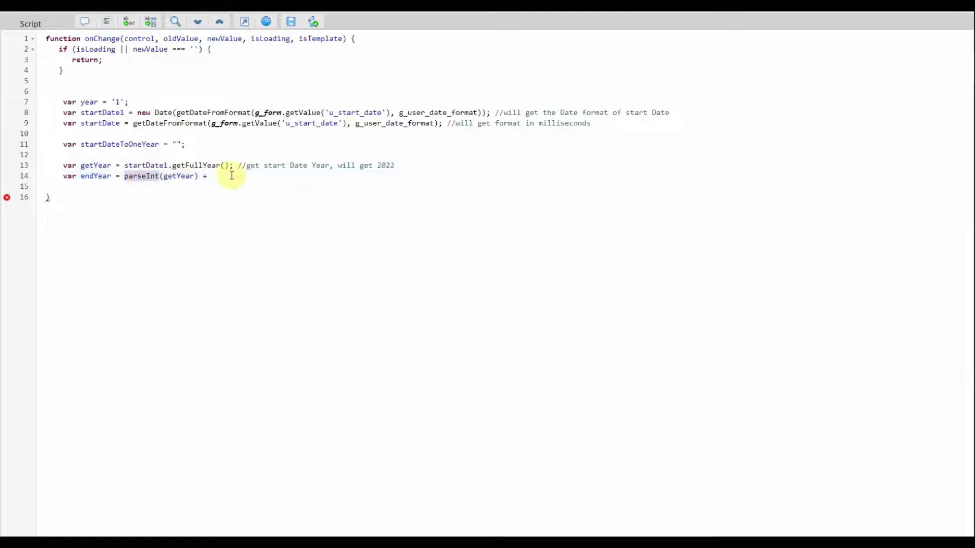
click(228, 176)
key(ctrl+v)
text(;)
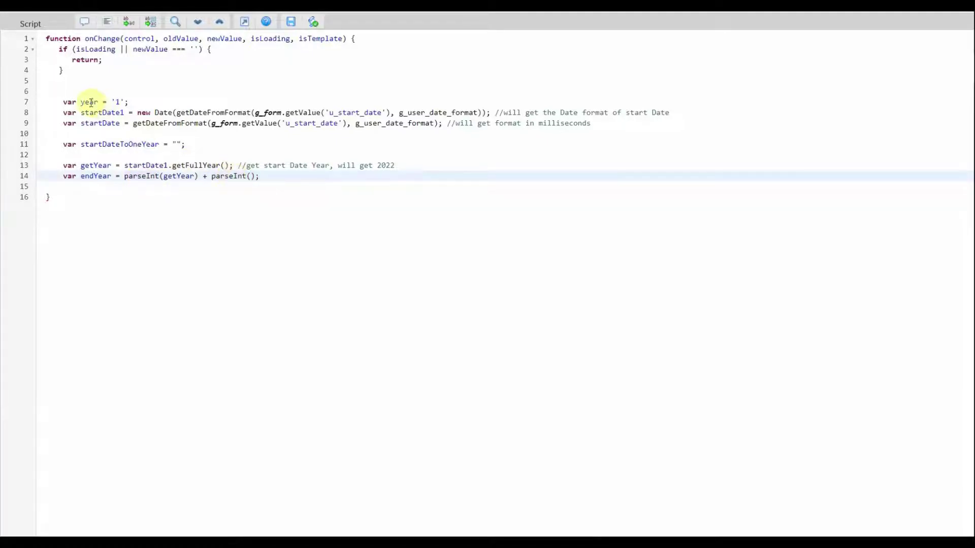
double_click(88, 101)
key(ctrl+c)
click(255, 177)
key(ctrl+v)
text(// )
text(oth start D)
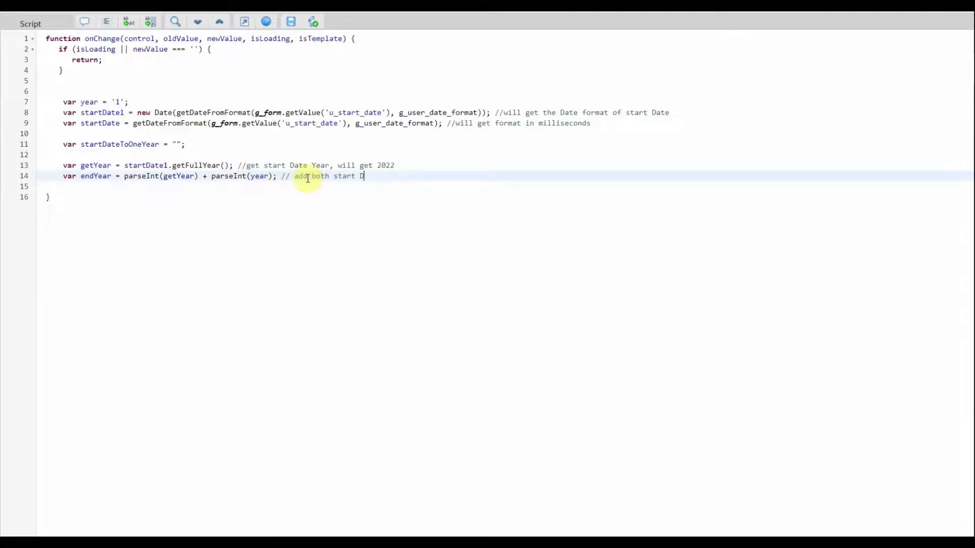
text(ate Year + O)
text(ne Y)
text(ear)
text(Ex,)
text(022+1=2)
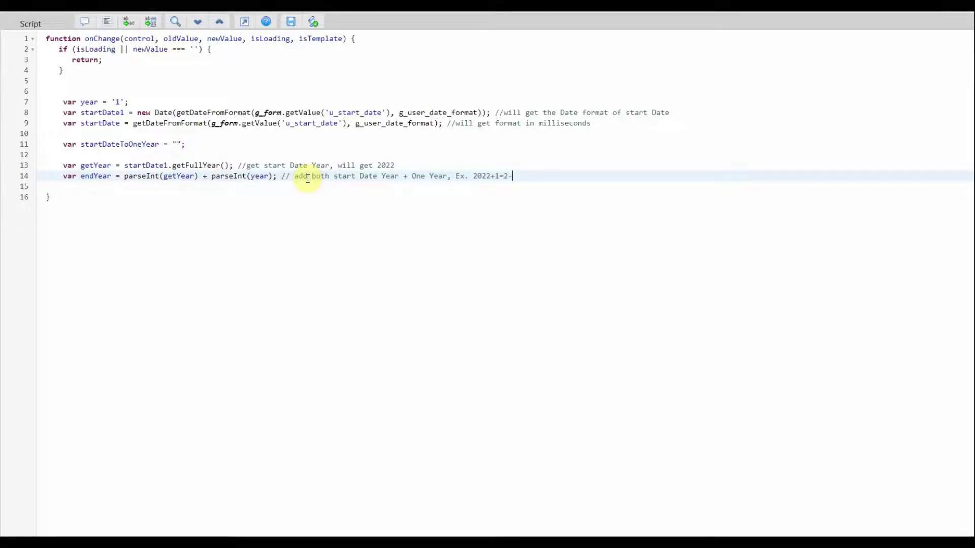
text(023)
Add a commented line setting startDate1's full year to endYear
key(Return)
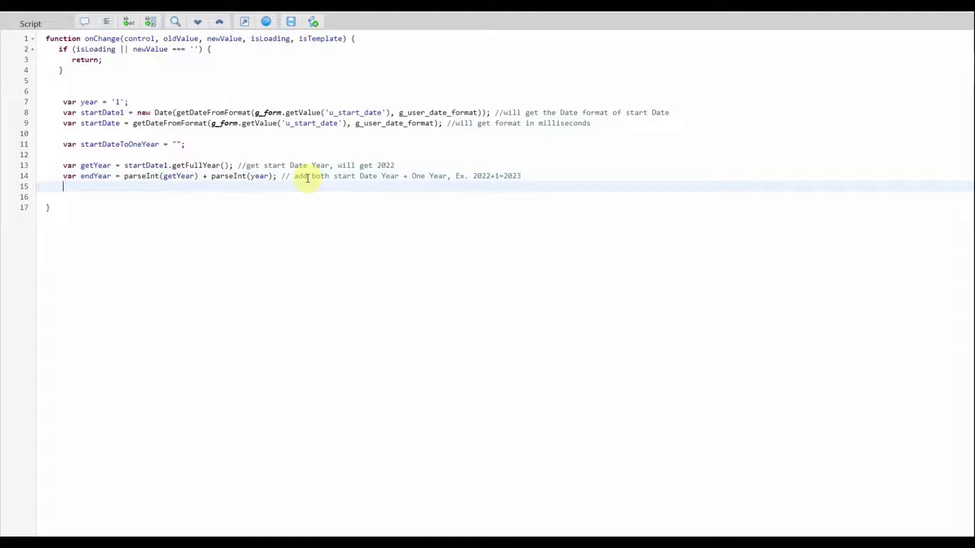
text(startDate)
double_click(107, 113)
double_click(99, 187)
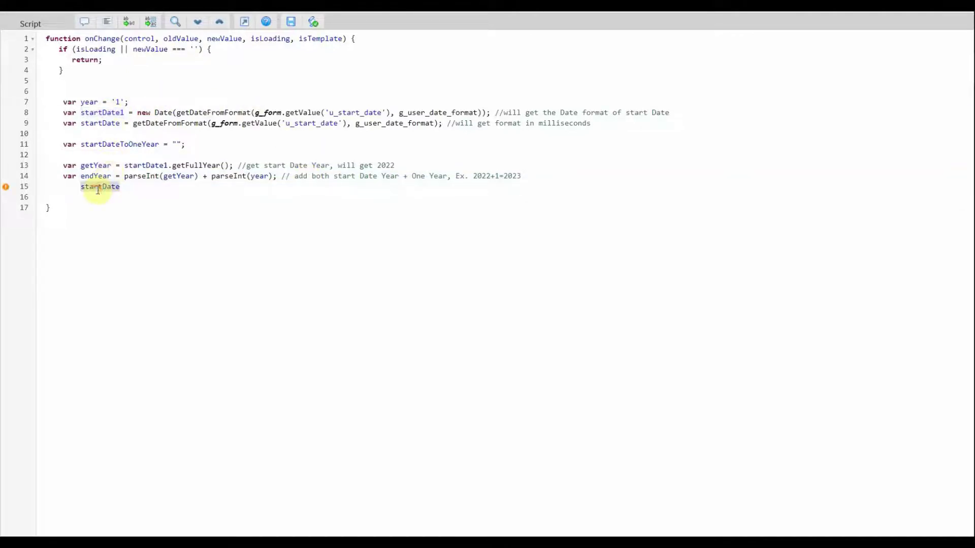
key(ctrl+v)
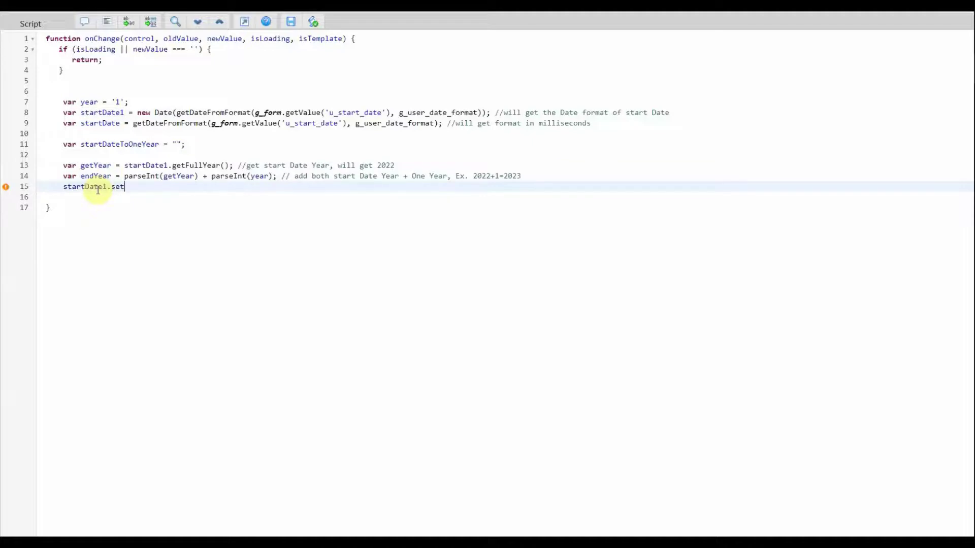
text(FullYear();)
double_click(95, 176)
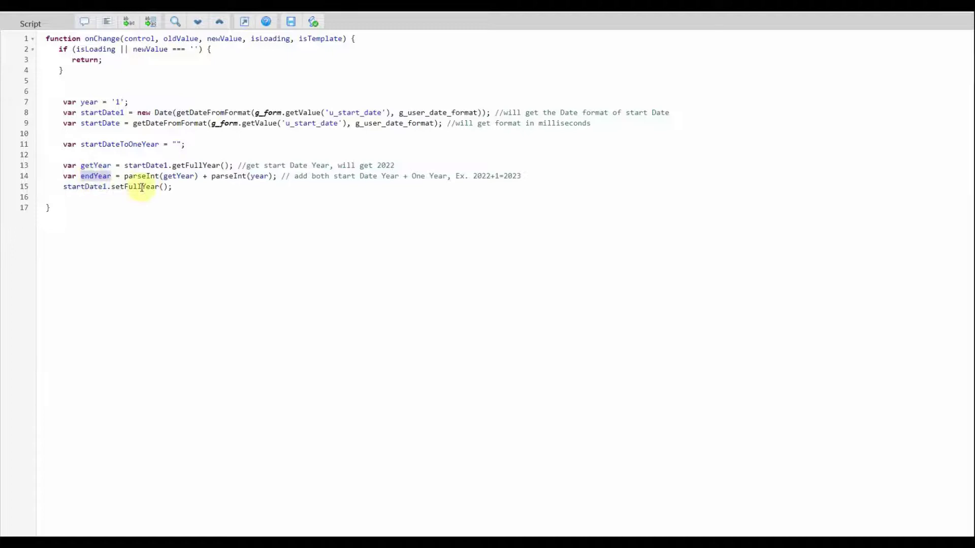
click(162, 187)
key(ctrl+v)
click(220, 187)
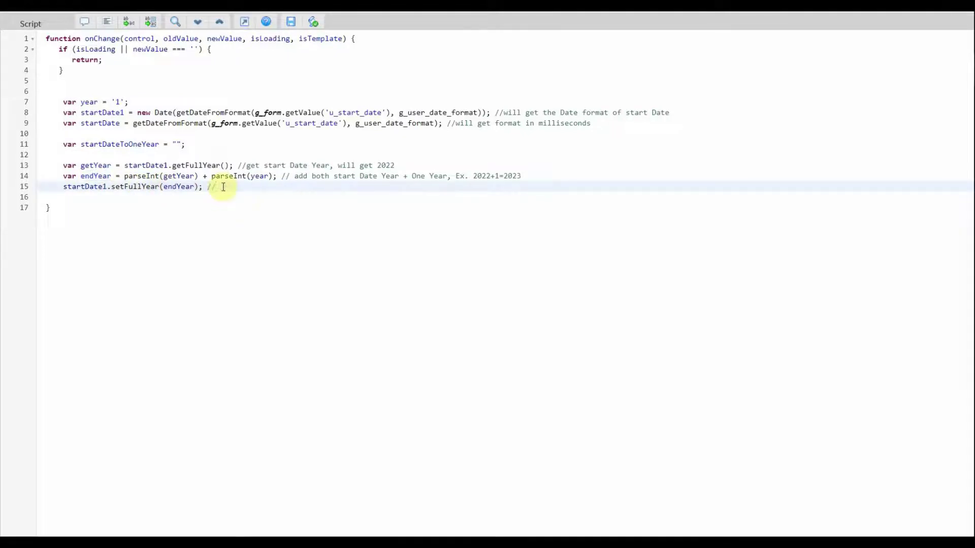
text(Set Total Years in )
text(star)
text(Dtae)
text(.)
Add var endDate reading u_end_date via getDateFromFormat in the user's date format
key(Return)
key(Return)
text(v)
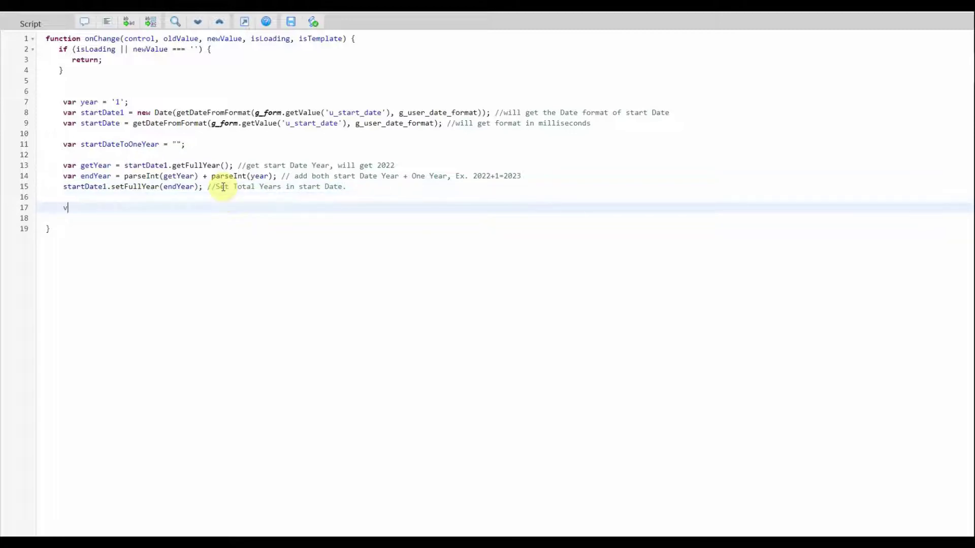
text(ar endDate = get)
text(Date)
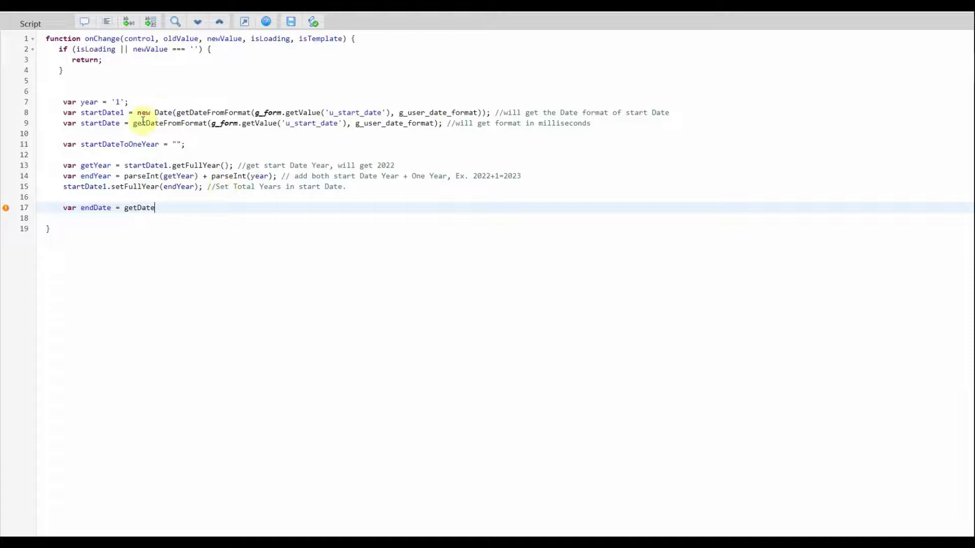
click(130, 124)
drag(132, 124, 441, 123)
key(ctrl+c)
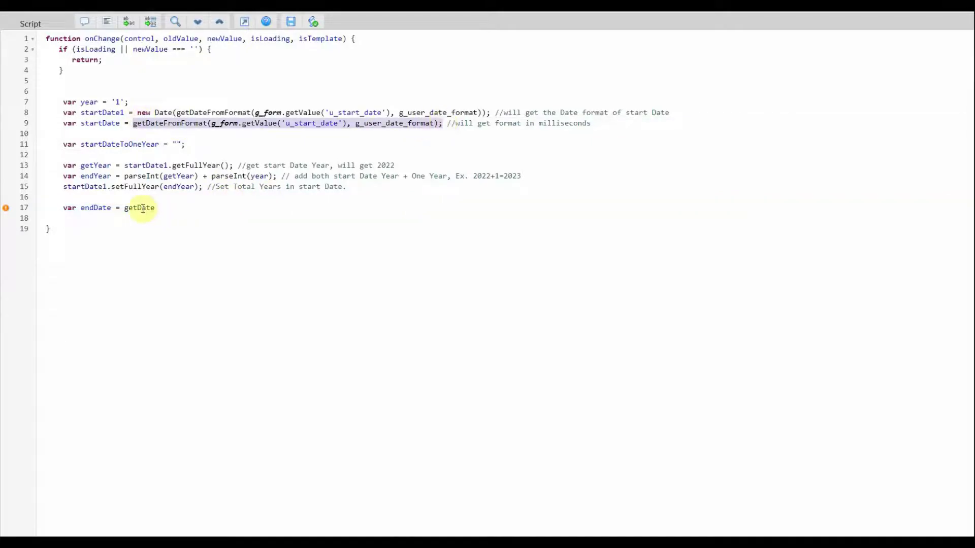
double_click(139, 207)
key(ctrl+v)
drag(275, 208, 329, 207)
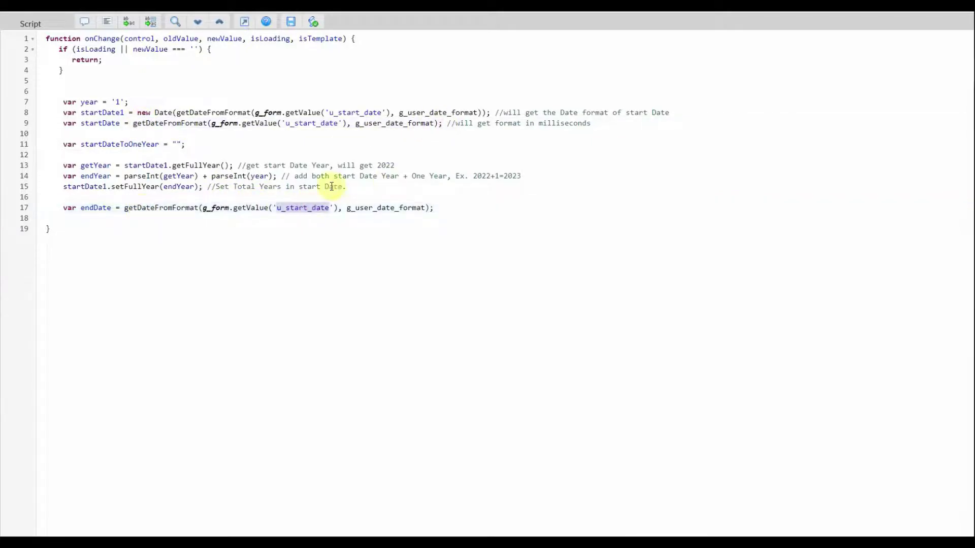
text(u_star)
key(BackSpace)
key(BackSpace)
key(BackSpace)
key(BackSpace)
text(e)
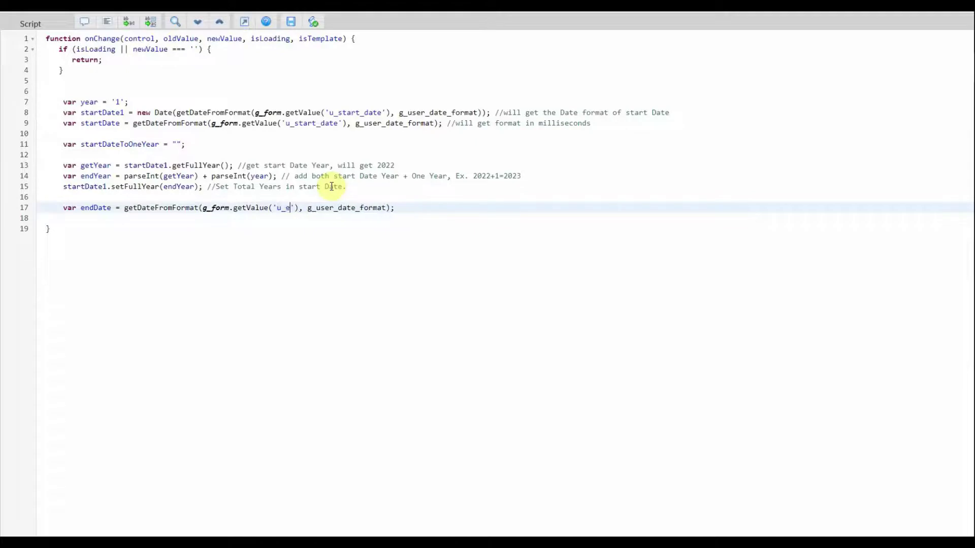
text(nd_date)
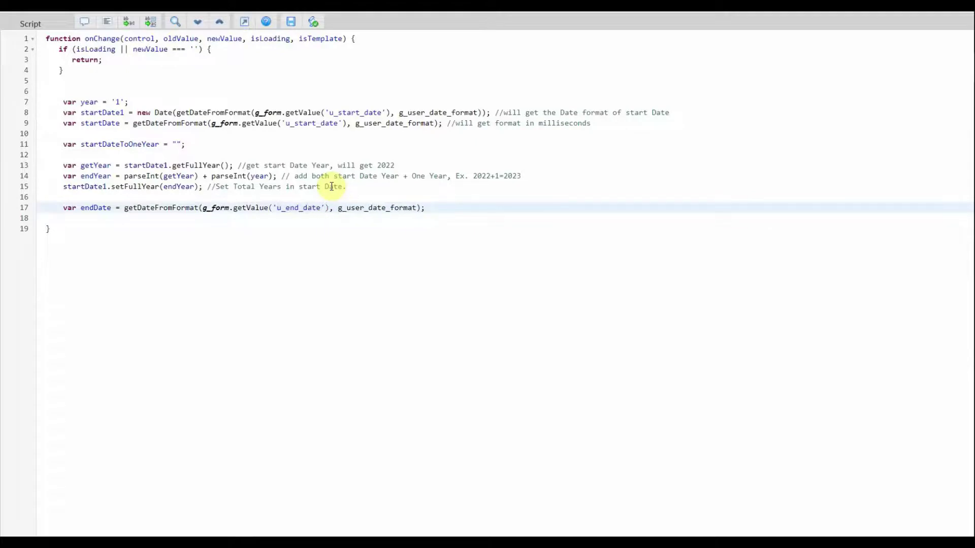
click(435, 210)
text(// u_end)
text(_date is)
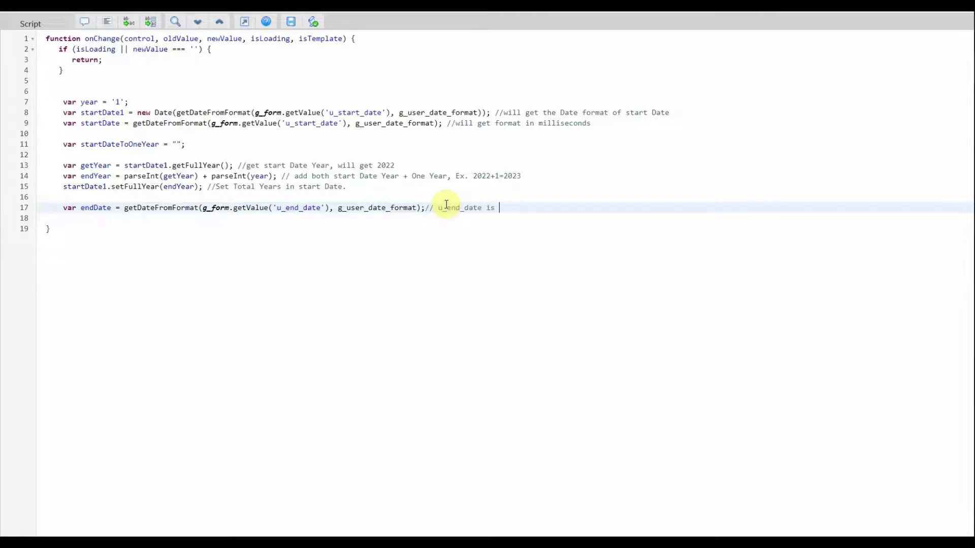
text(lue if)
Add if (endDate < startDate), showing error 'Select Future Date' and clearing u_end_date
key(Return)
key(Return)
key(Return)
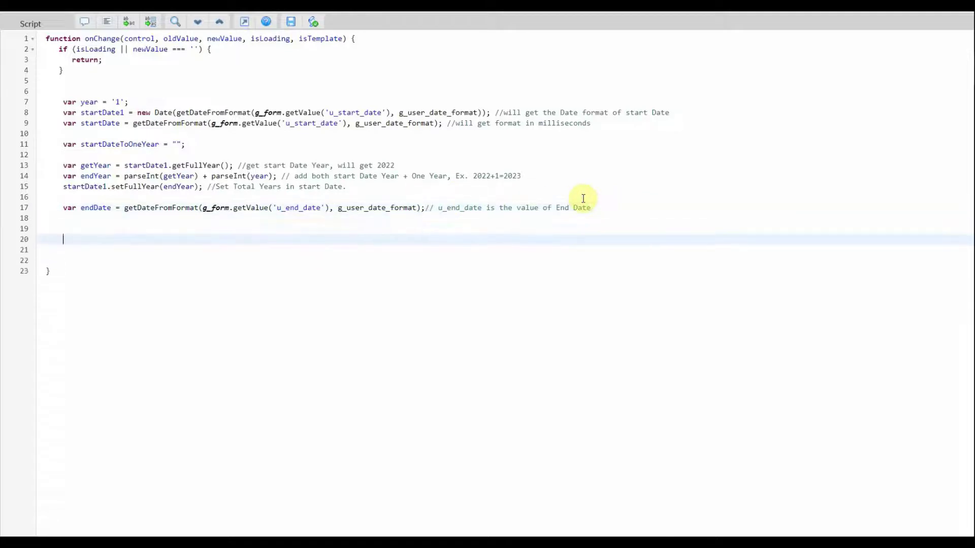
key(Return)
key(Up)
key(Up)
text((endDate )
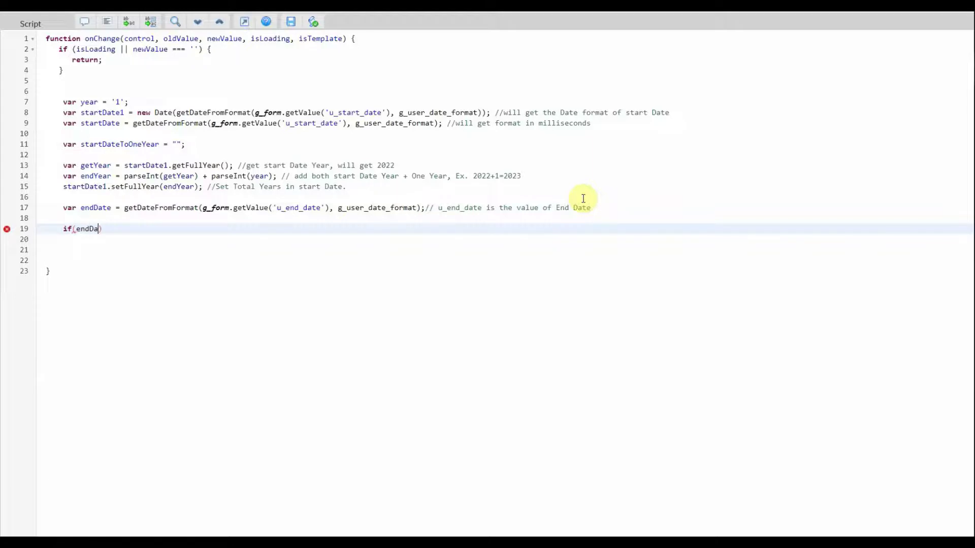
text(< start)
text(Date){)
key(Return)
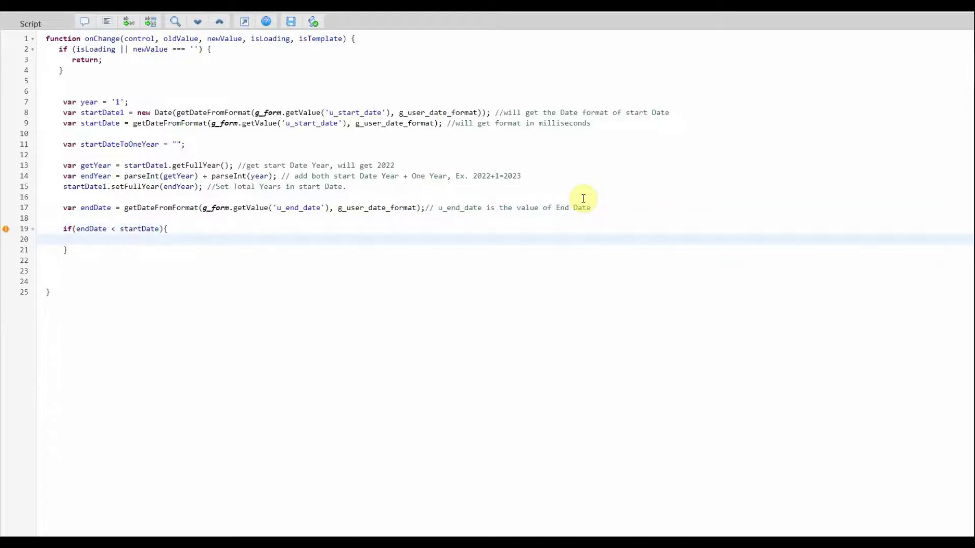
text(g_form.add)
key(Down)
key(Return)
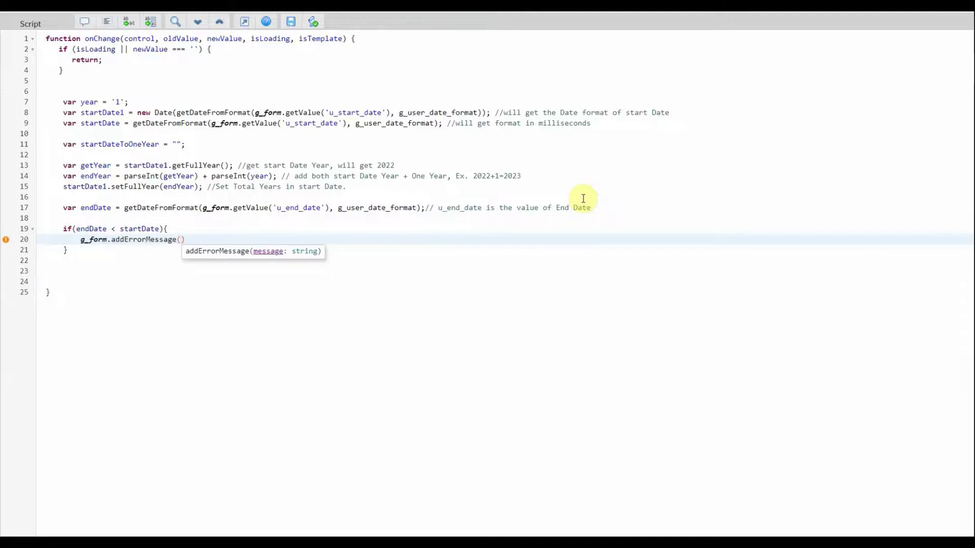
text('Select Future)
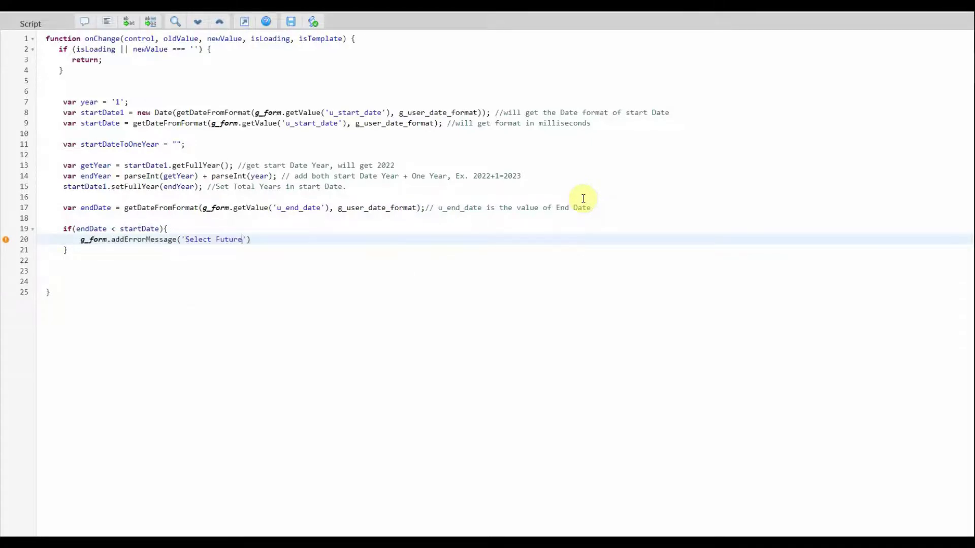
text( Date');)
key(Return)
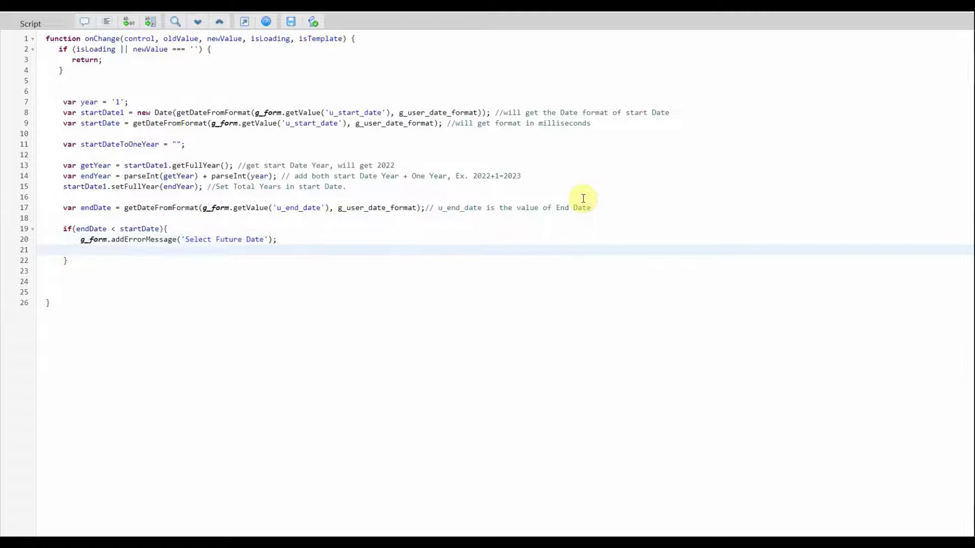
text(g_form.clea)
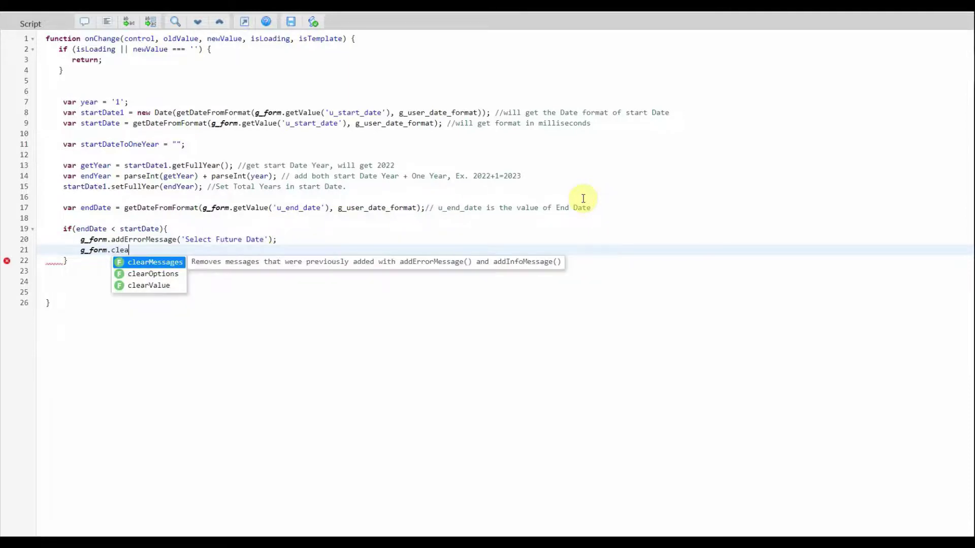
text(rValue(')
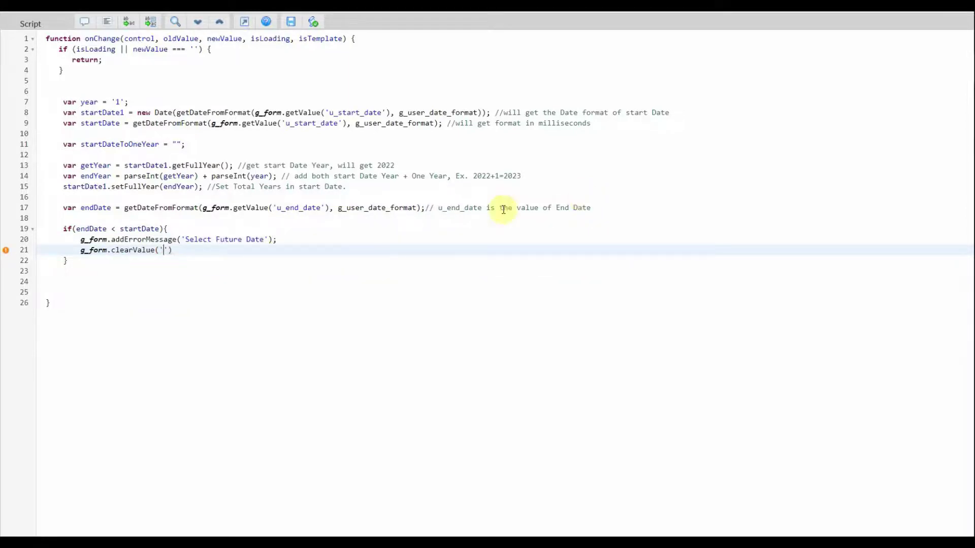
double_click(299, 208)
click(162, 249)
key(ctrl+v)
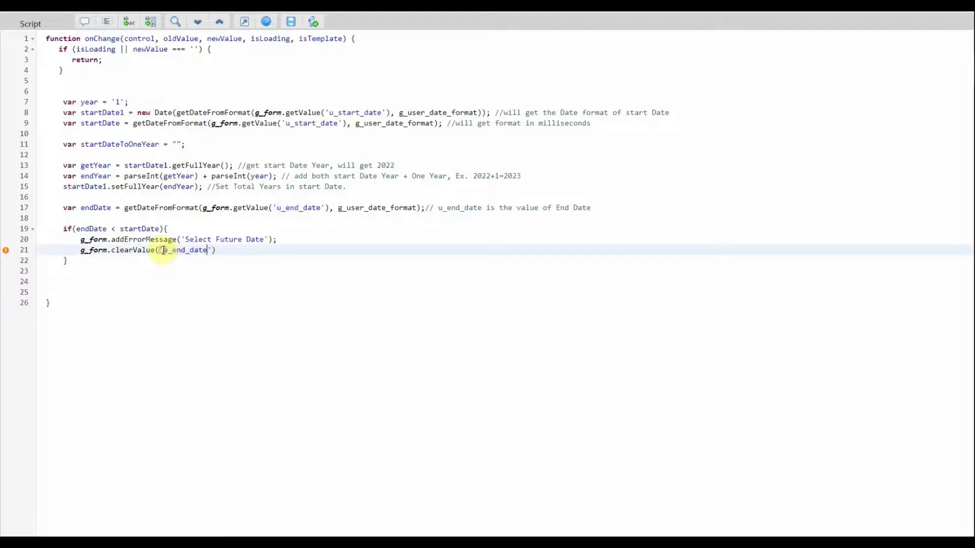
click(225, 250)
text(;)
key(Return)
key(BackSpace)
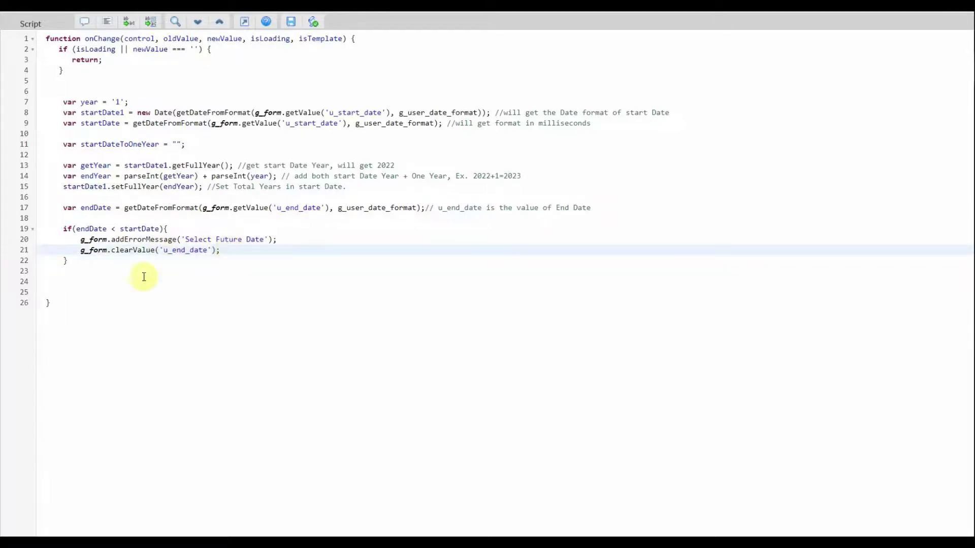
Start a second if testing endDate >= startDate && endDate <= a pasted getDateFromFormat expression
click(115, 264)
key(Return)
text(if()
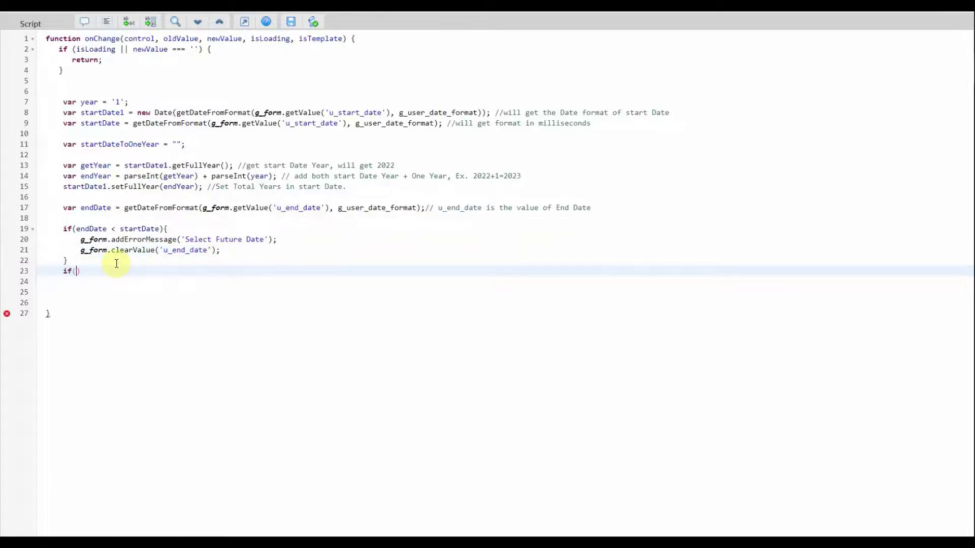
text(endDate >)
text(= startDate &&)
text( endDate <=)
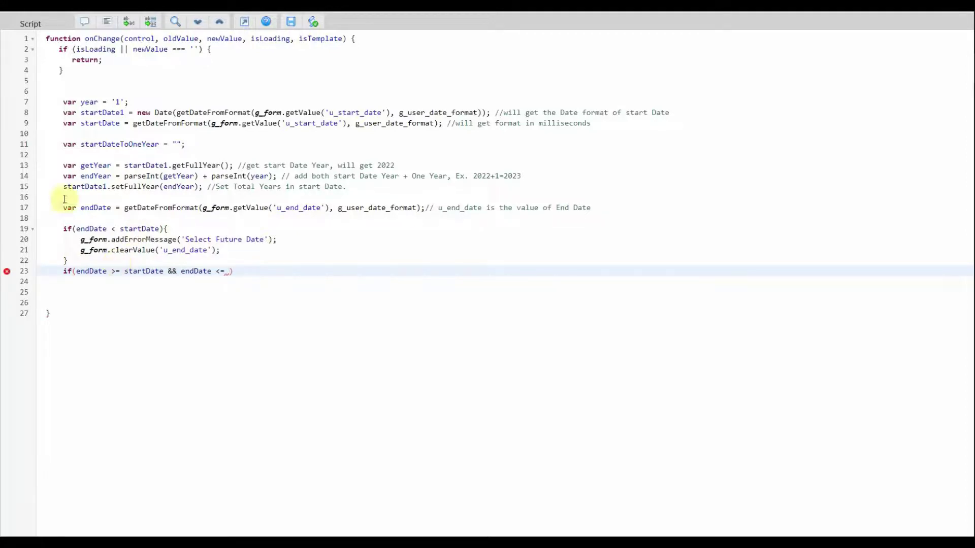
drag(124, 208, 428, 208)
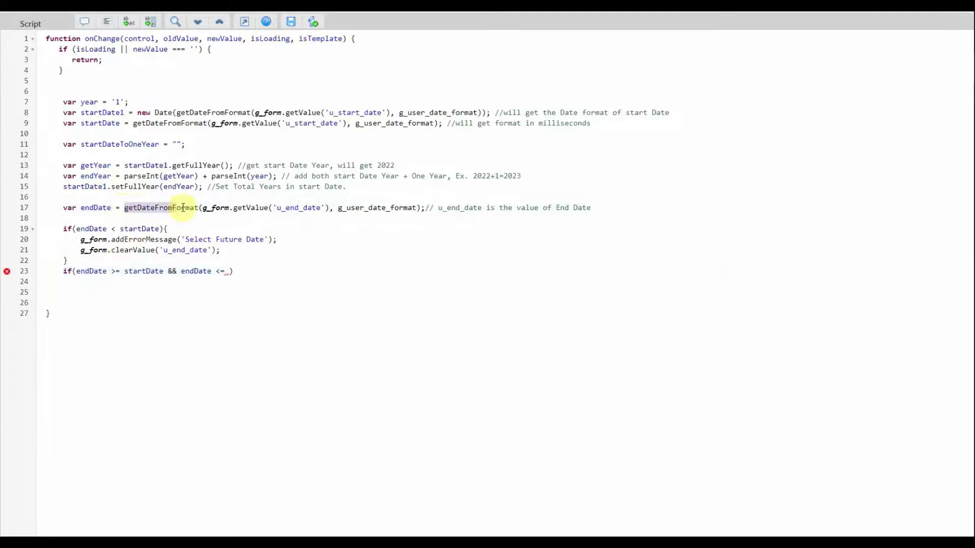
key(ctrl+c)
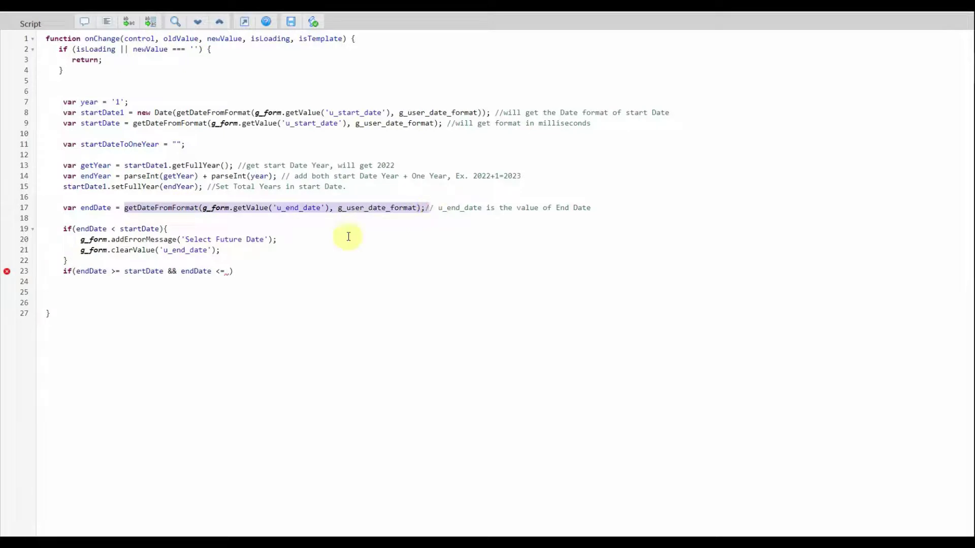
click(229, 271)
key(ctrl+v)
key(BackSpace)
key(Right)
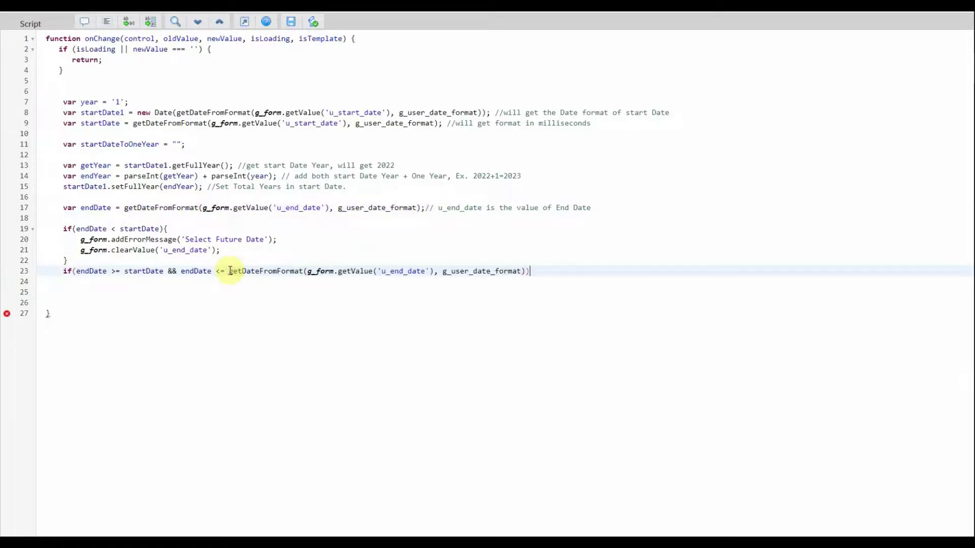
text({)
key(Return)
Replace the getValue call in that condition with startDateToOneYear
double_click(404, 272)
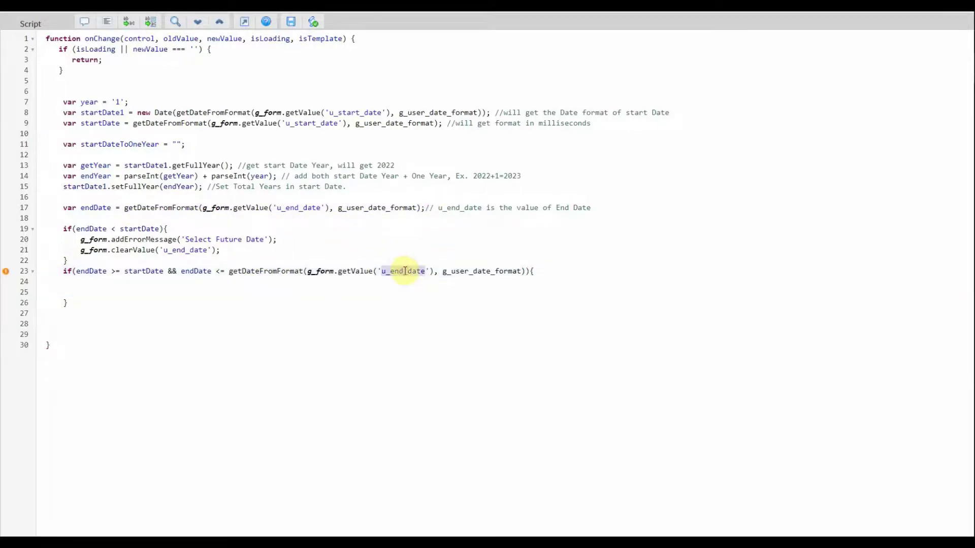
drag(306, 272, 433, 271)
key(BackSpace)
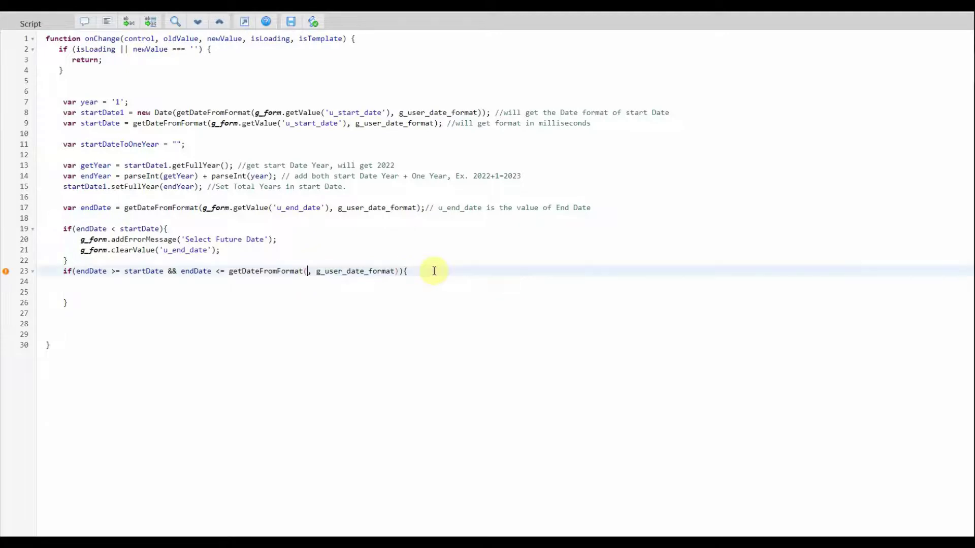
double_click(107, 145)
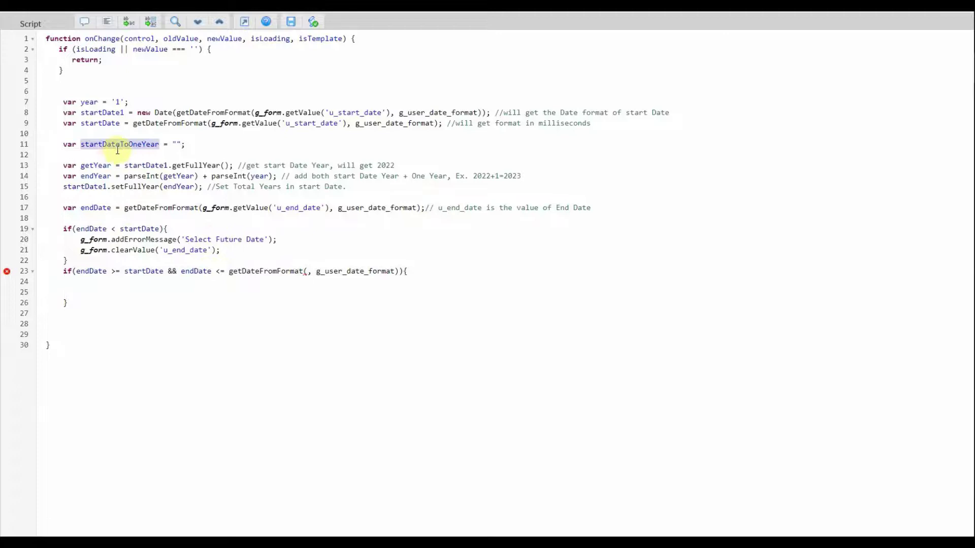
click(306, 271)
key(ctrl+v)
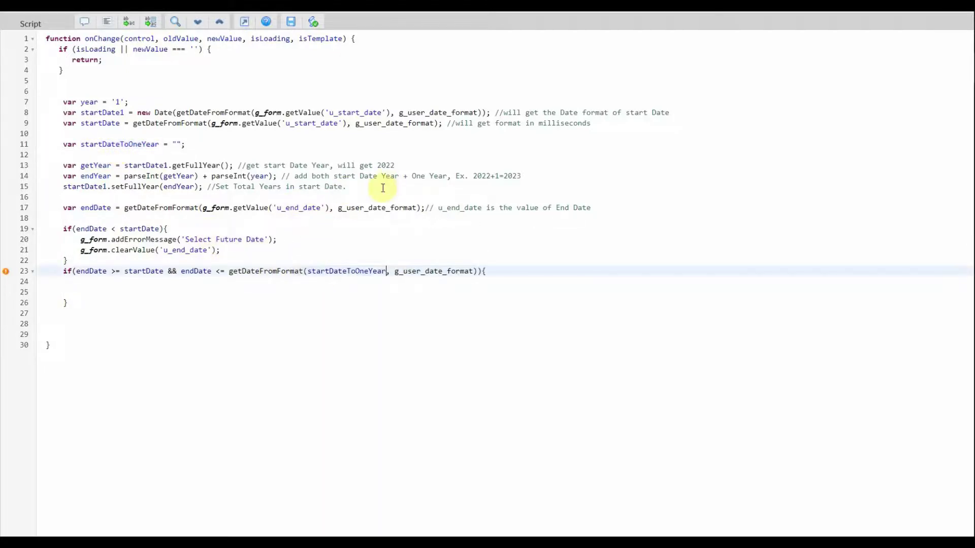
Add startDateToOneYear = formatDate(startDate1, g_user_date_format); with a comment naming startDateToOneYear
click(383, 187)
key(Return)
key(ctrl+v)
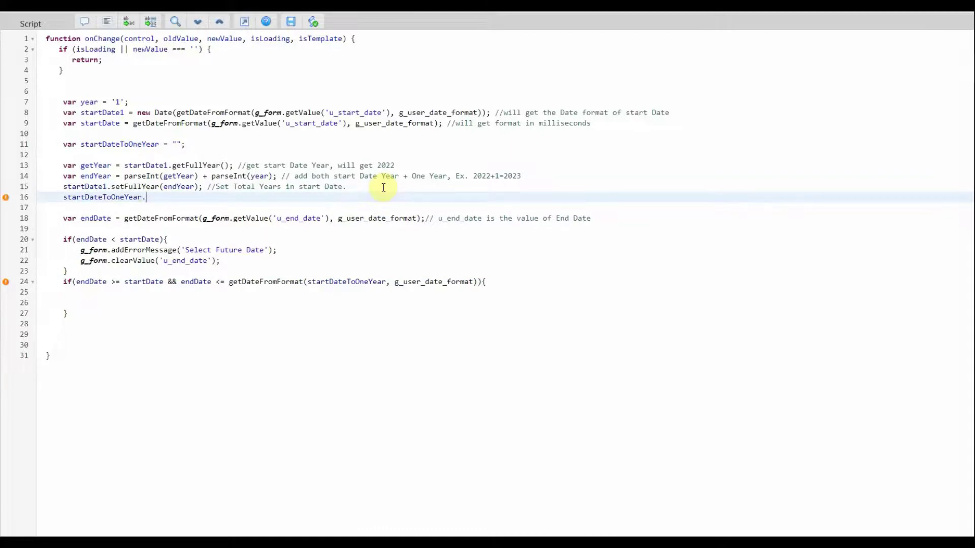
text(= formatDate()
text(startDate1, )
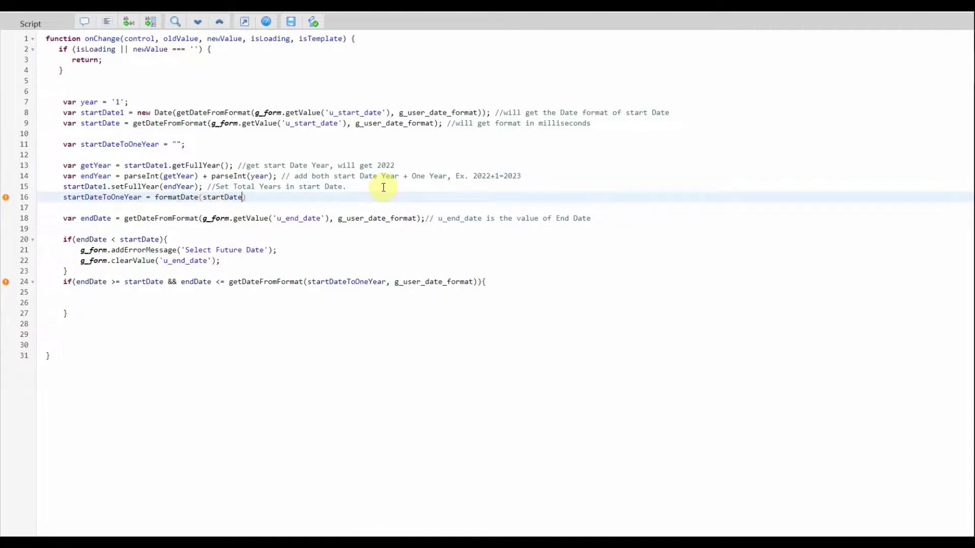
text(g_user)
text(_date_format);)
text( //Formatii)
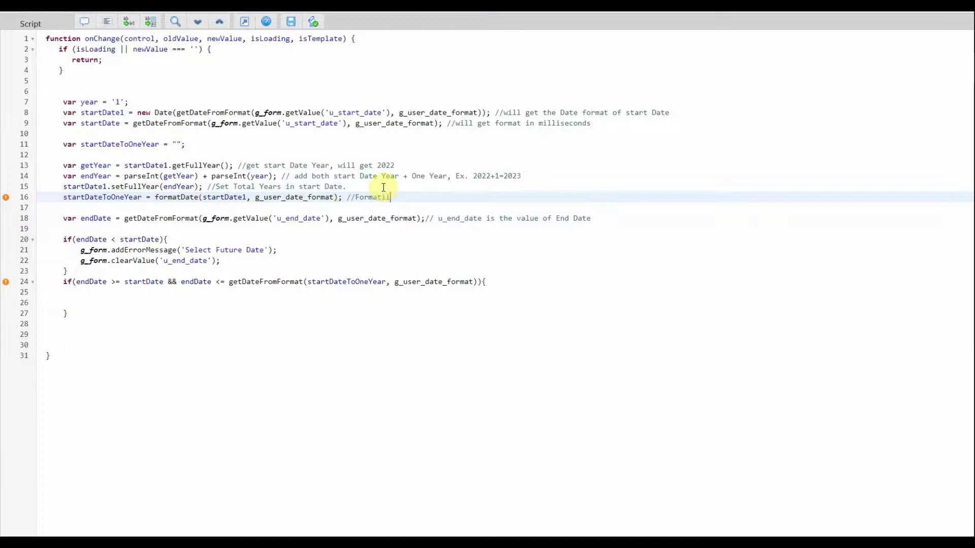
key(BackSpace)
key(BackSpace)
key(BackSpace)
text(tting the Dat)
text(e and Setting in ENd)
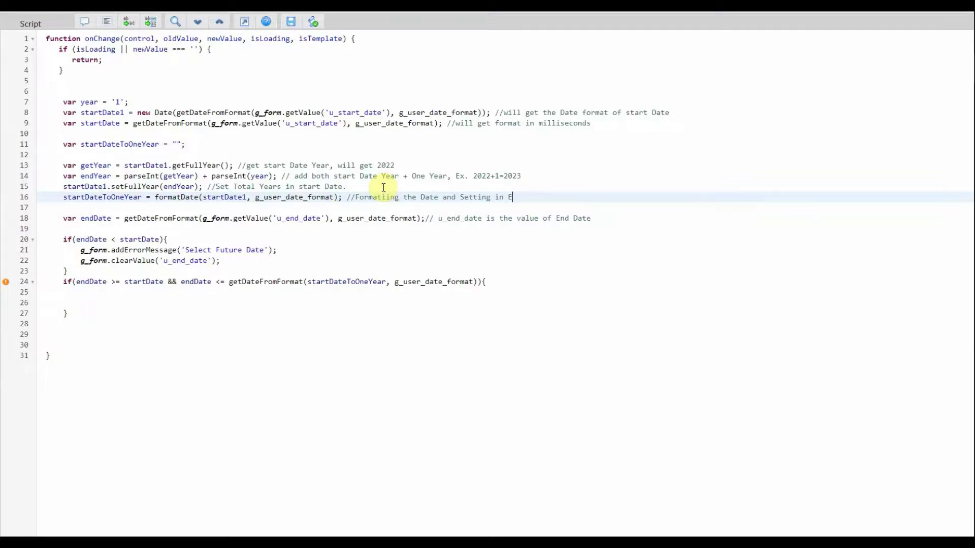
key(BackSpace)
key(BackSpace)
key(BackSpace)
text(Va)
key(BackSpace)
key(BackSpace)
key(BackSpace)
double_click(95, 197)
click(516, 196)
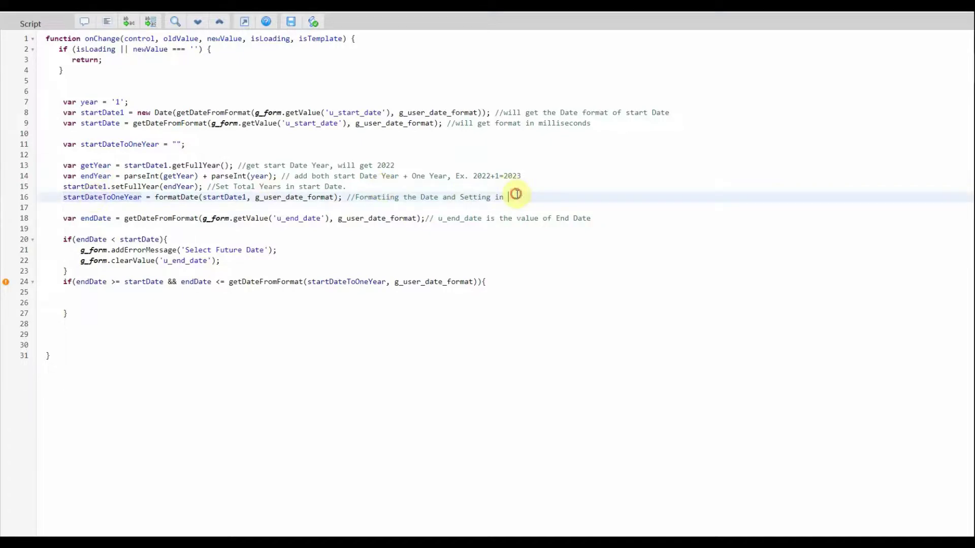
key(ctrl+v)
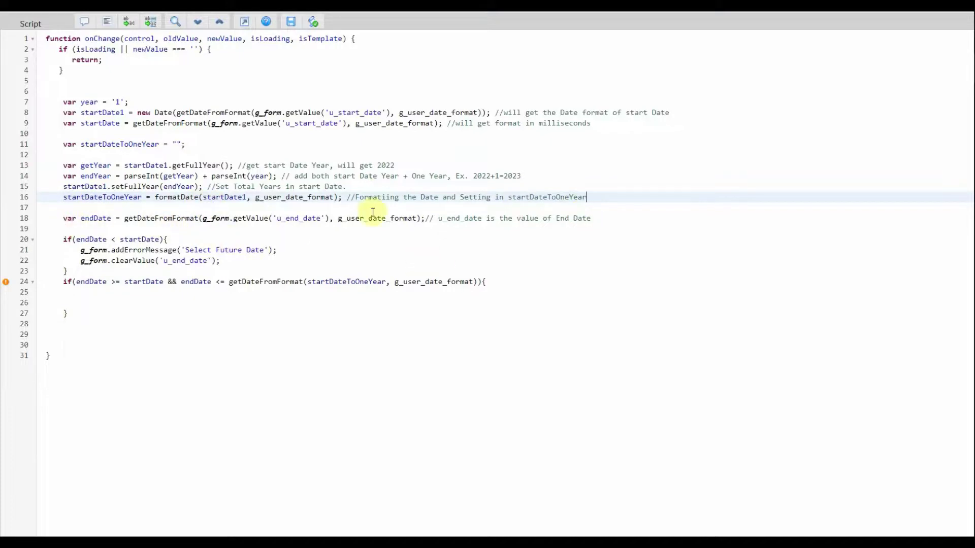
double_click(326, 282)
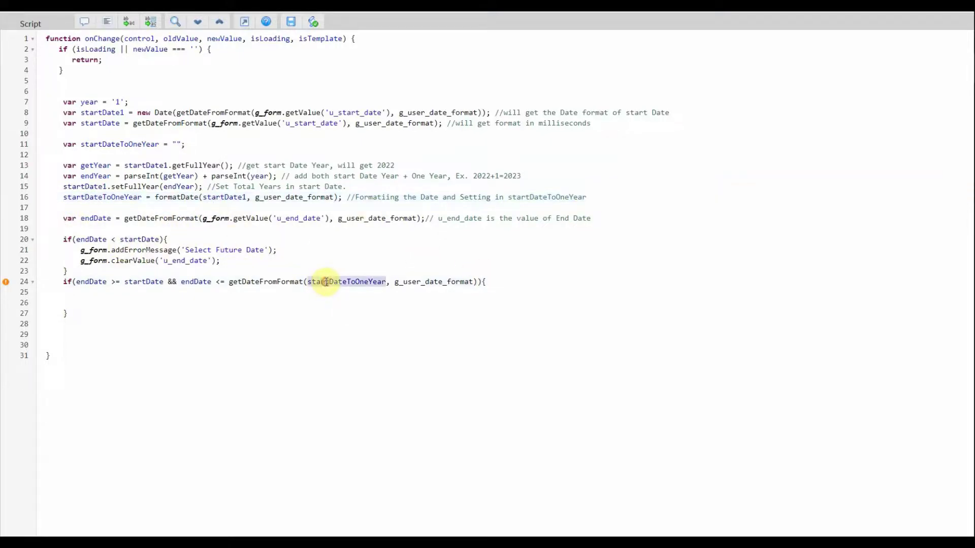
Replace the error call in the second if-block with g_form.addInfoMessage('Perfect - Selected')
click(501, 287)
key(Return)
text(form.)
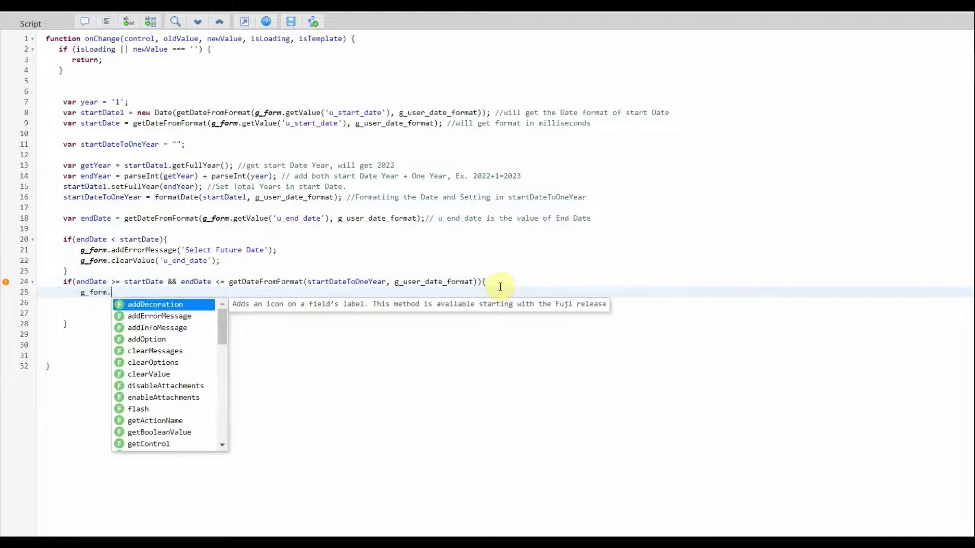
text(add)
key(Return)
text('Perfect'))
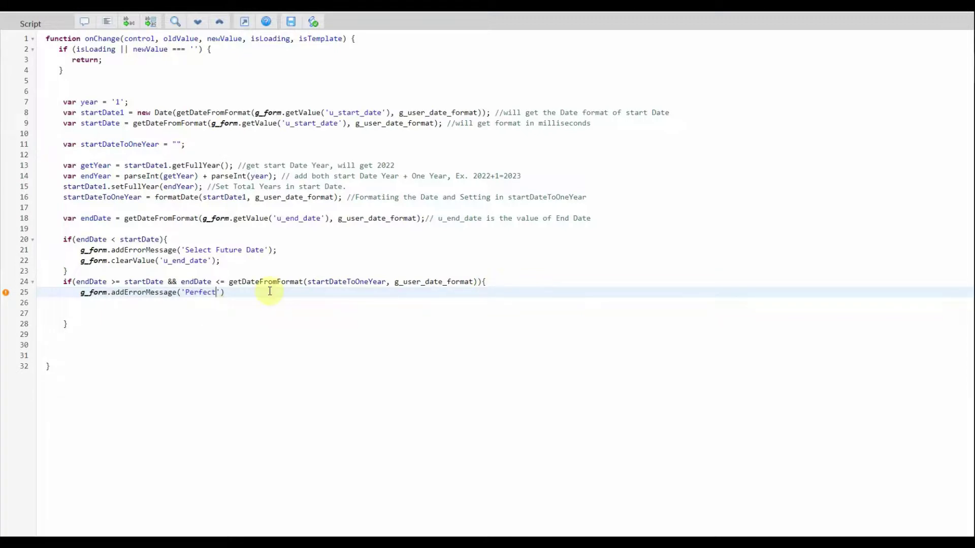
drag(228, 293, 111, 293)
key(BackSpace)
text(Info)
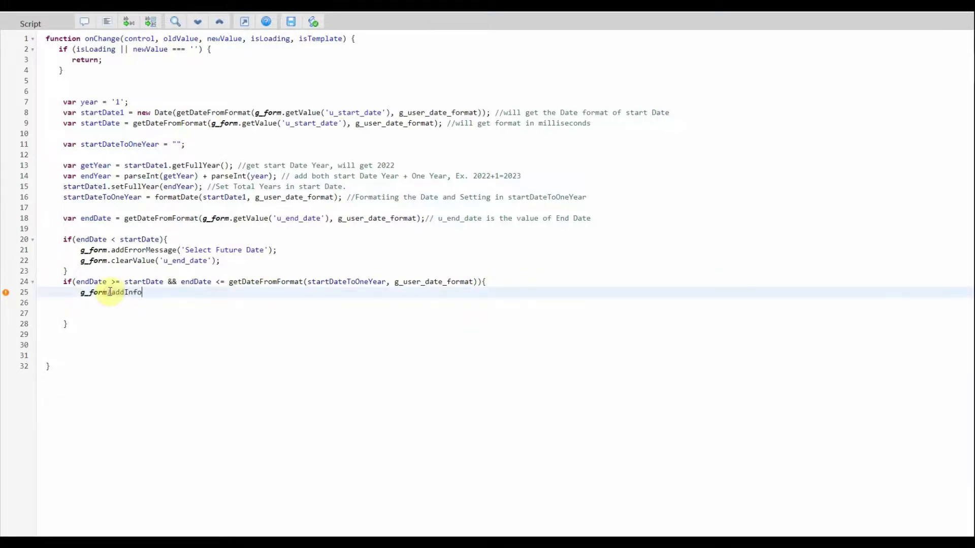
text(Messgae)
key(BackSpace)
key(BackSpace)
key(BackSpace)
key(BackSpace)
key(BackSpace)
key(BackSpace)
text(.add)
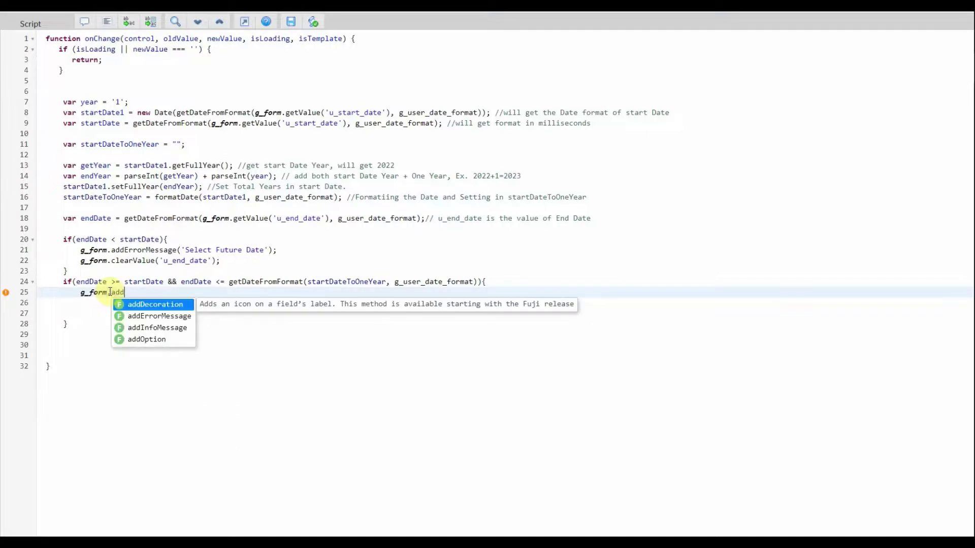
key(Down)
key(Down)
key(Return)
text('Perfect -'))
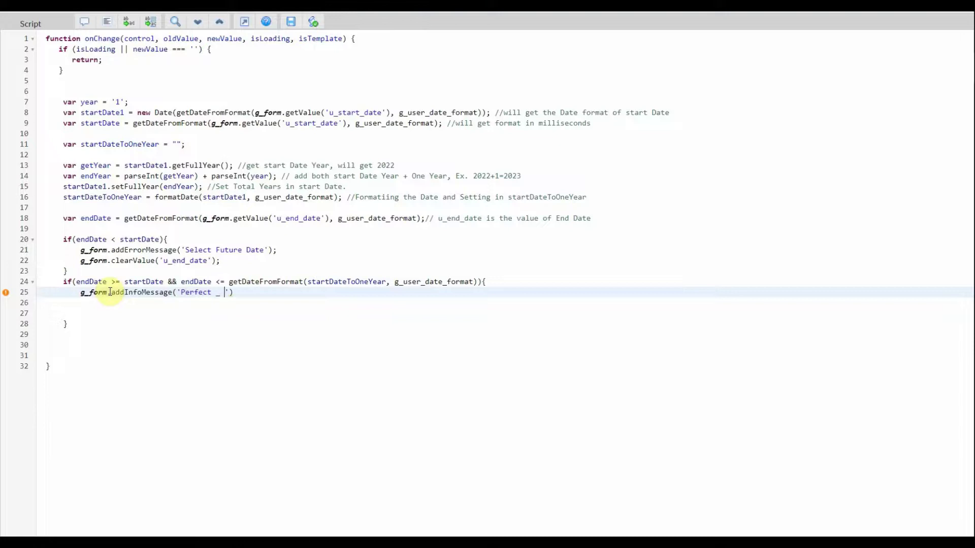
key(BackSpace)
text(Selec)
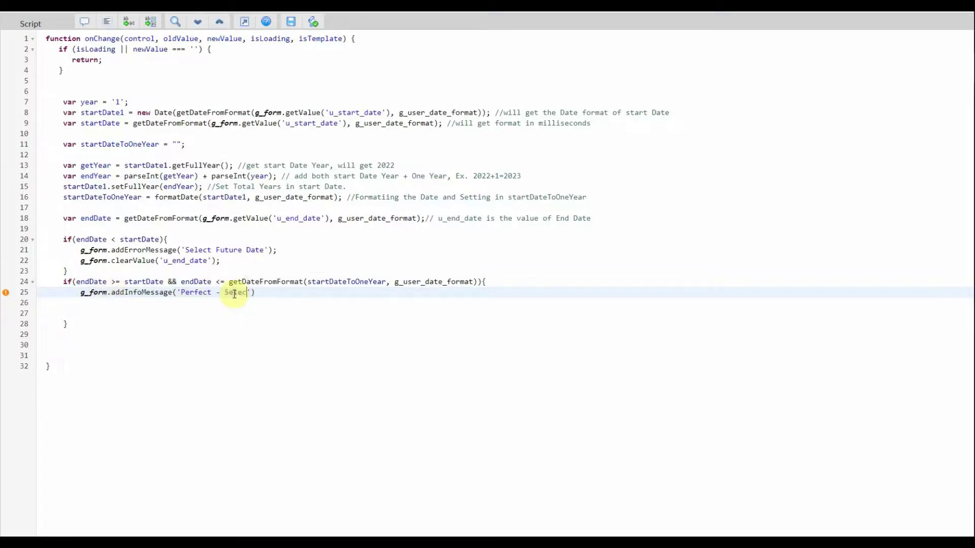
text(ted)
Remove the extra blank line inside the if-block
click(175, 304)
click(105, 313)
key(BackSpace)
key(BackSpace)
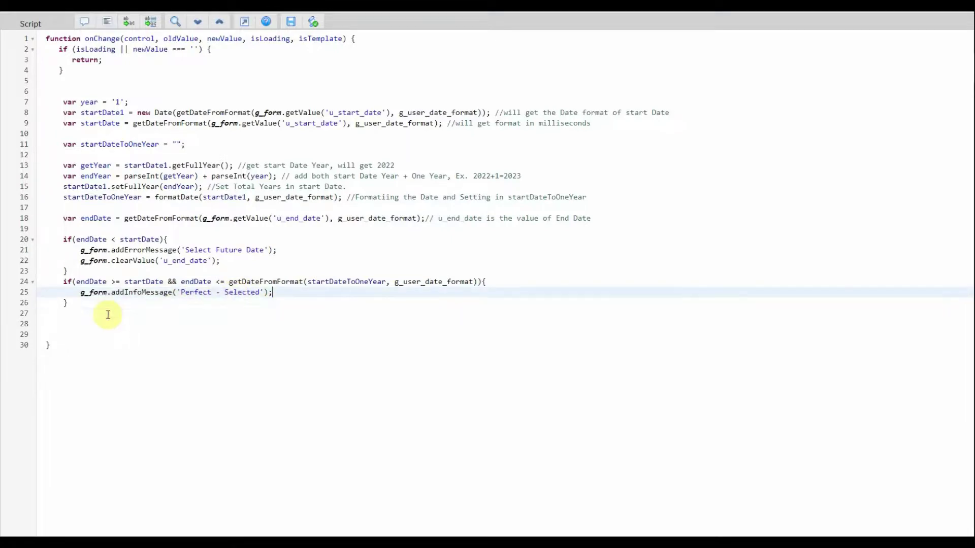
click(102, 306)
Duplicate the range-check if-block as a third condition with strict comparisons
key(Return)
text(if()
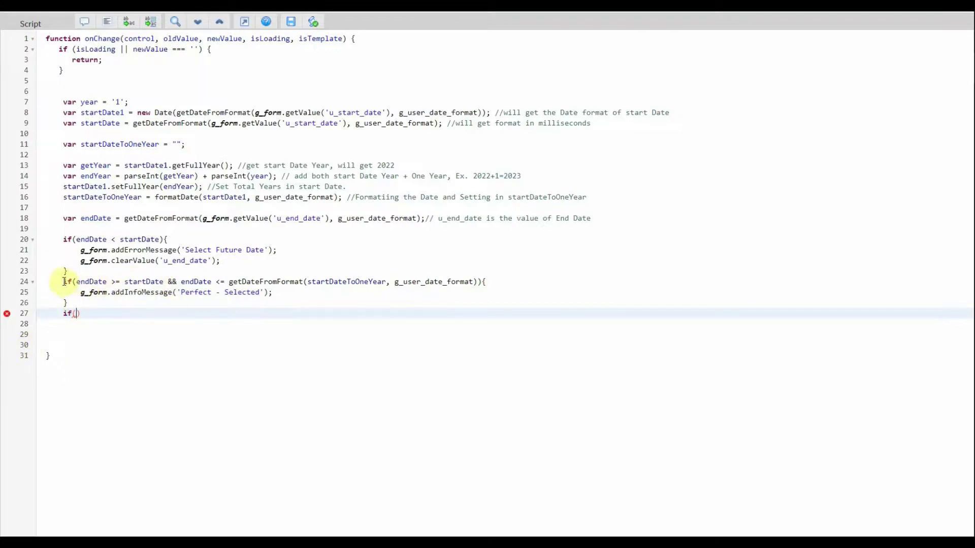
drag(63, 281, 70, 299)
key(ctrl+c)
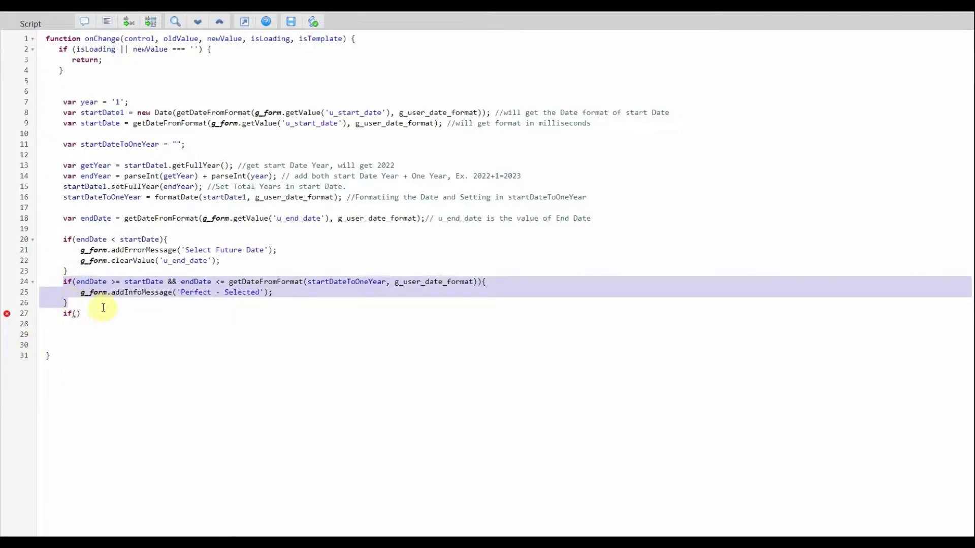
click(75, 313)
key(ctrl+v)
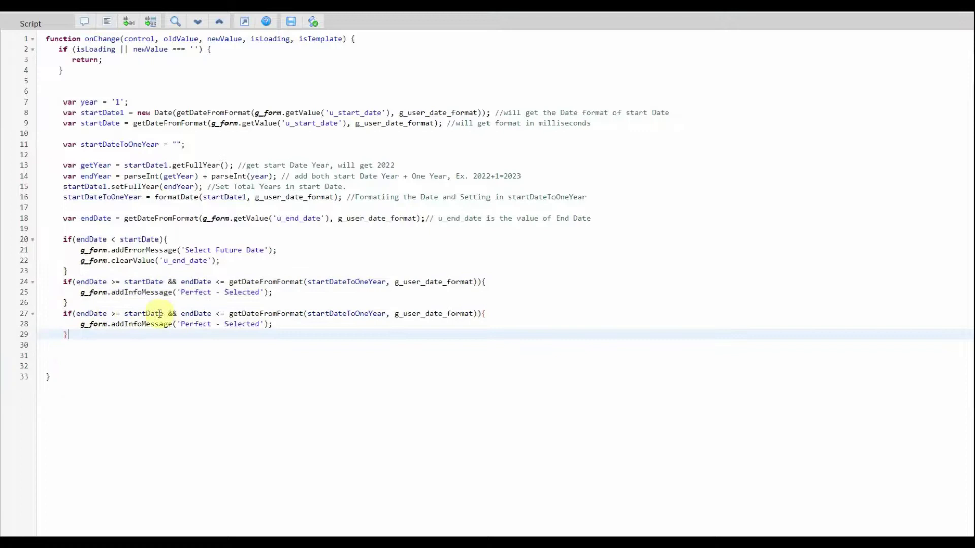
click(121, 314)
key(BackSpace)
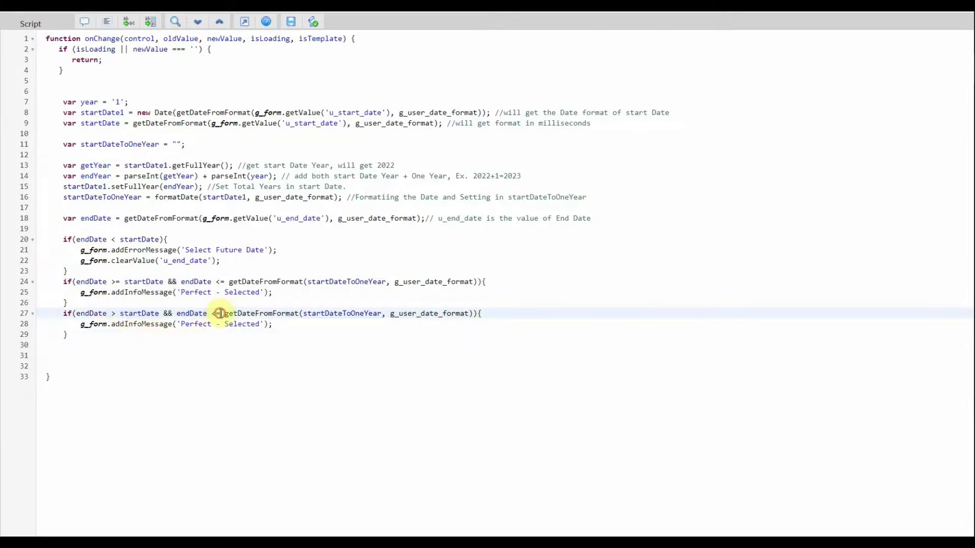
drag(221, 312, 213, 313)
key(BackSpace)
text(>)
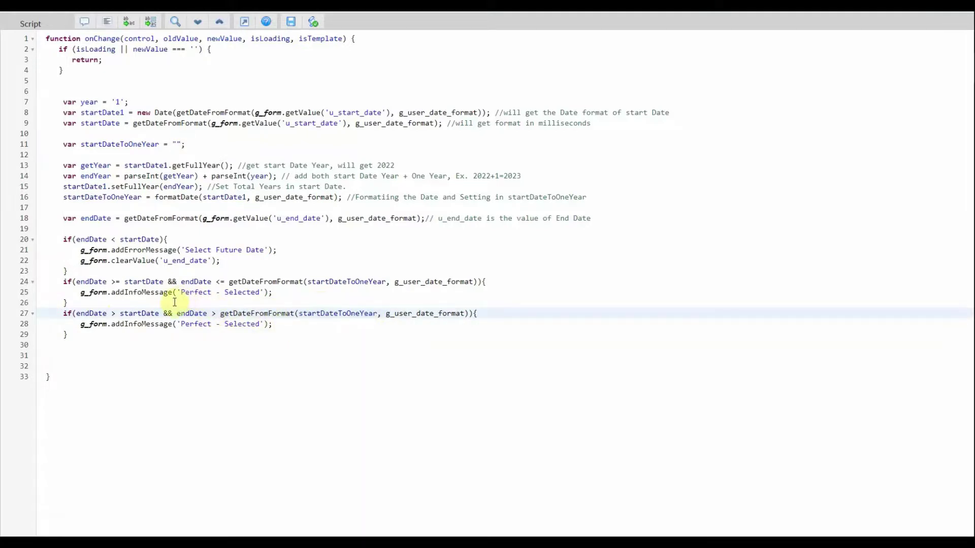
Make the third block show 'Select with in One Year from start Date' and clear End Date
drag(80, 250, 223, 261)
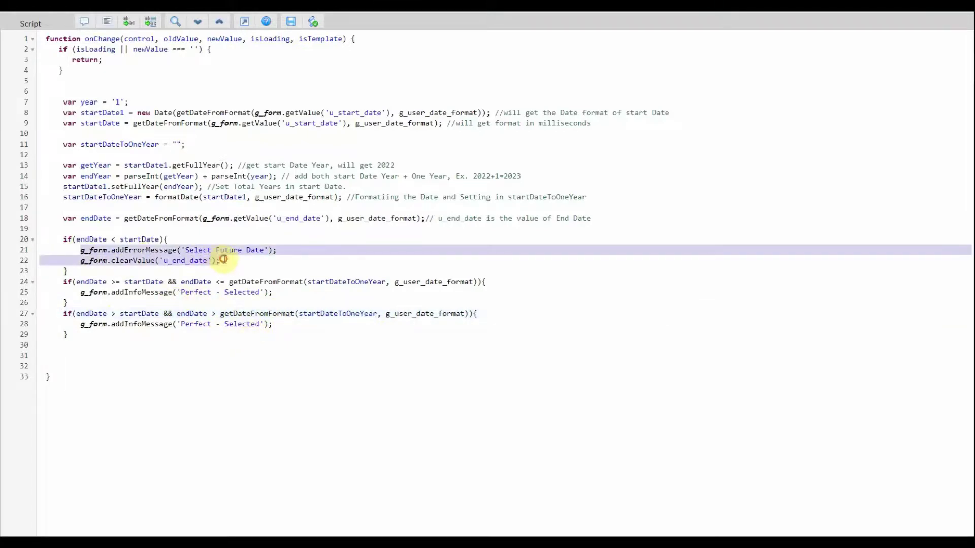
key(ctrl+c)
mouse_move(79, 324)
mouse_down()
mouse_move(283, 323)
mouse_move(215, 324)
mouse_up()
key(ctrl+v)
key(BackSpace)
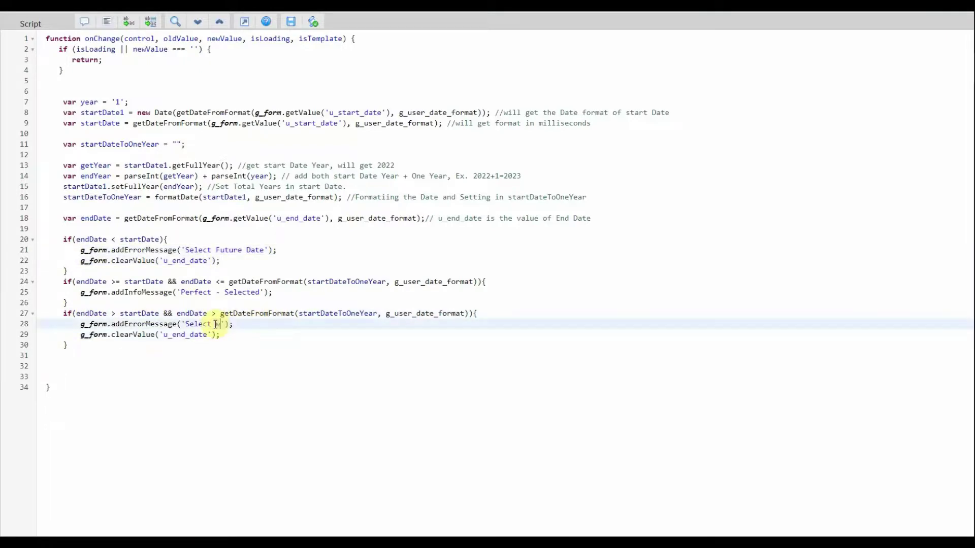
text(ith in One Year )
text(from start Date)
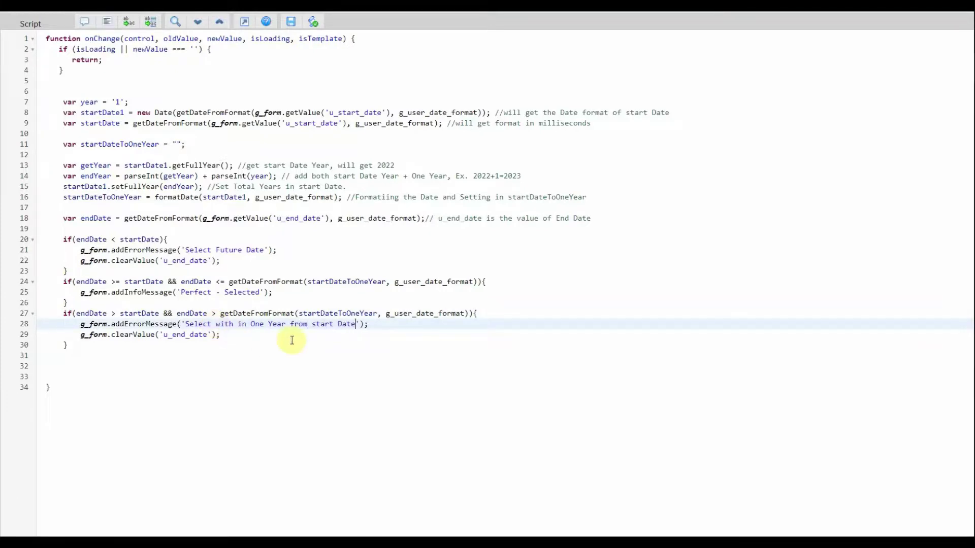
Remove the trailing blank lines and save the client script
click(300, 293)
text(// If you can remove th)
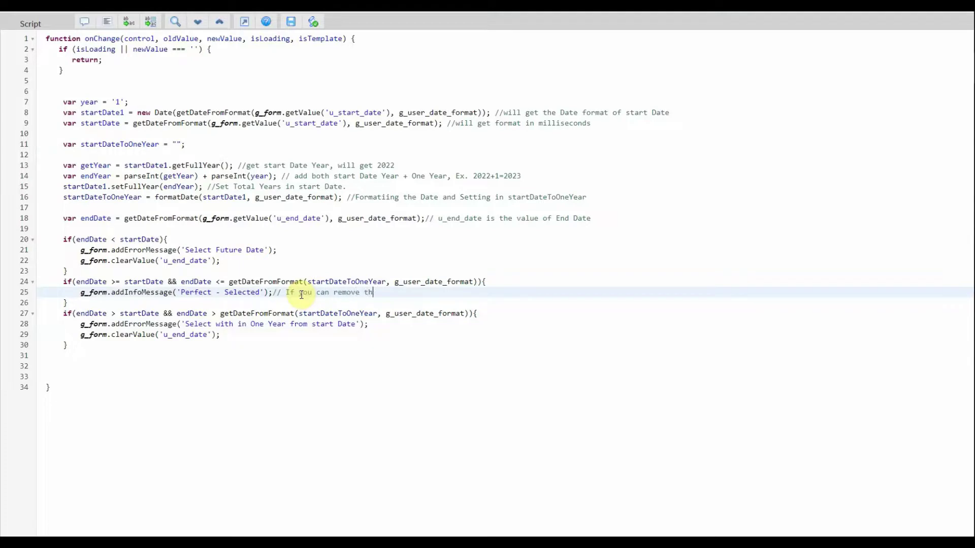
text(is Info)
click(141, 368)
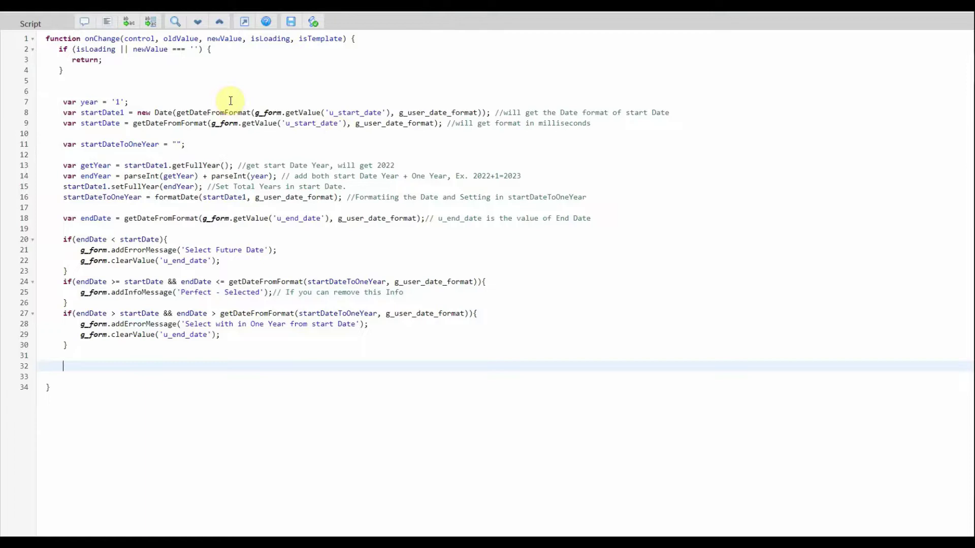
key(BackSpace)
key(BackSpace)
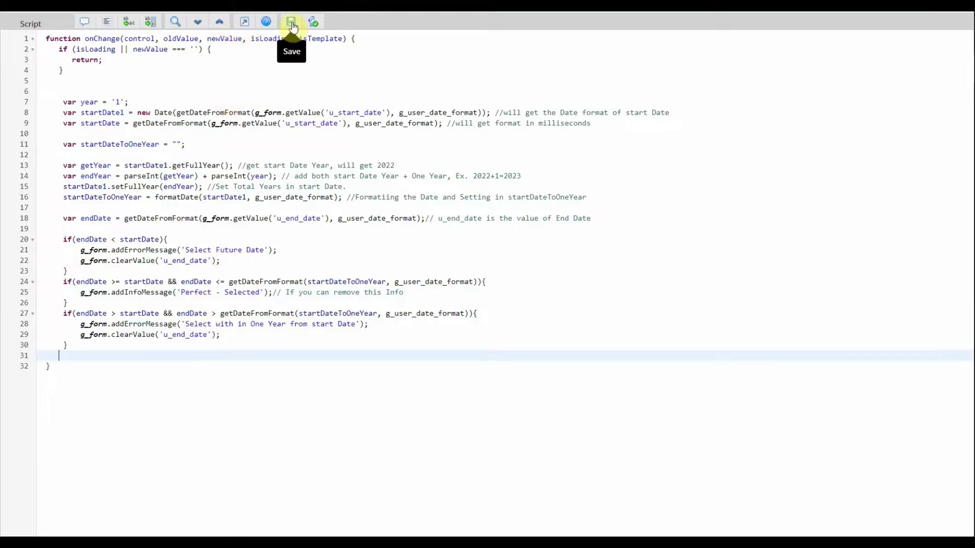
click(292, 25)
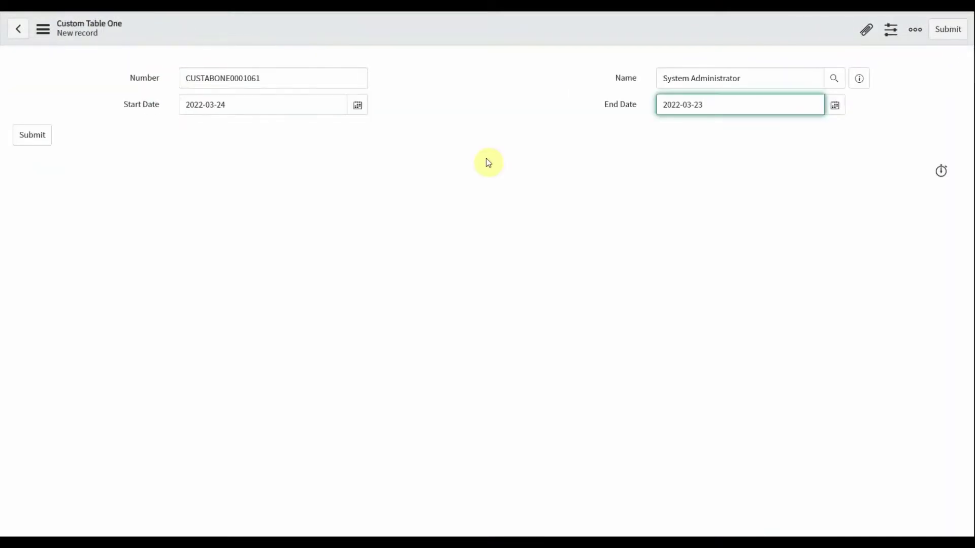
Reload the form, set Start Date 2022-03-25, try End Date 2022-03-24, and dismiss the Select Future Date error
key(F5)
click(545, 99)
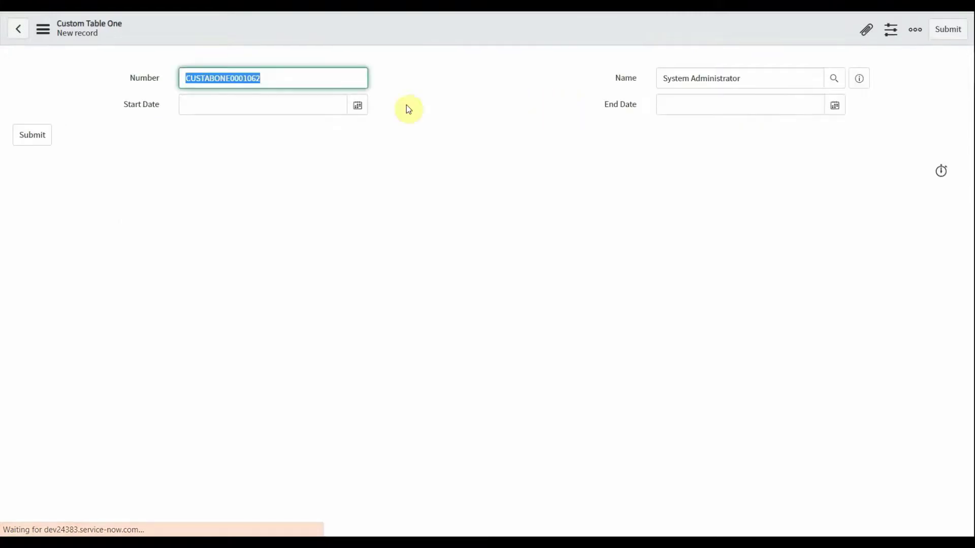
click(361, 105)
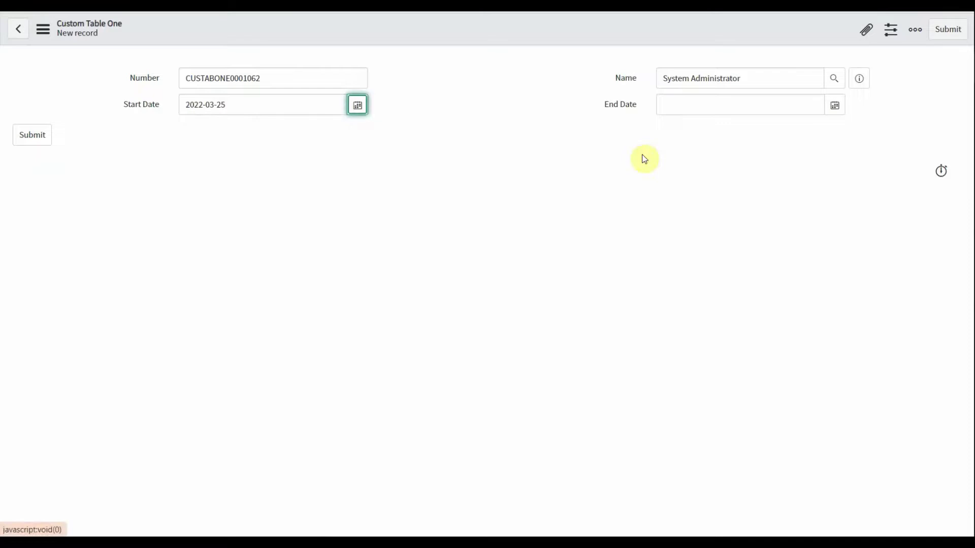
click(835, 105)
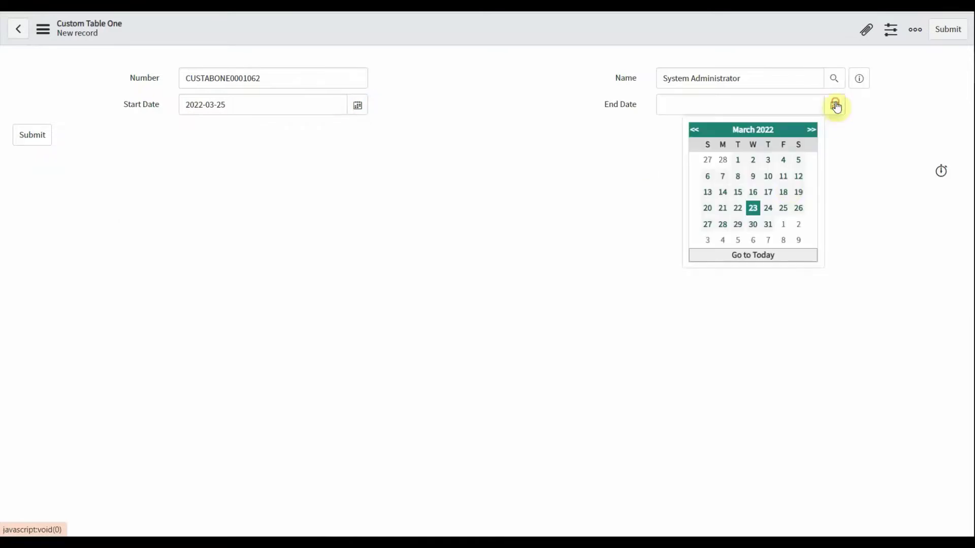
click(767, 209)
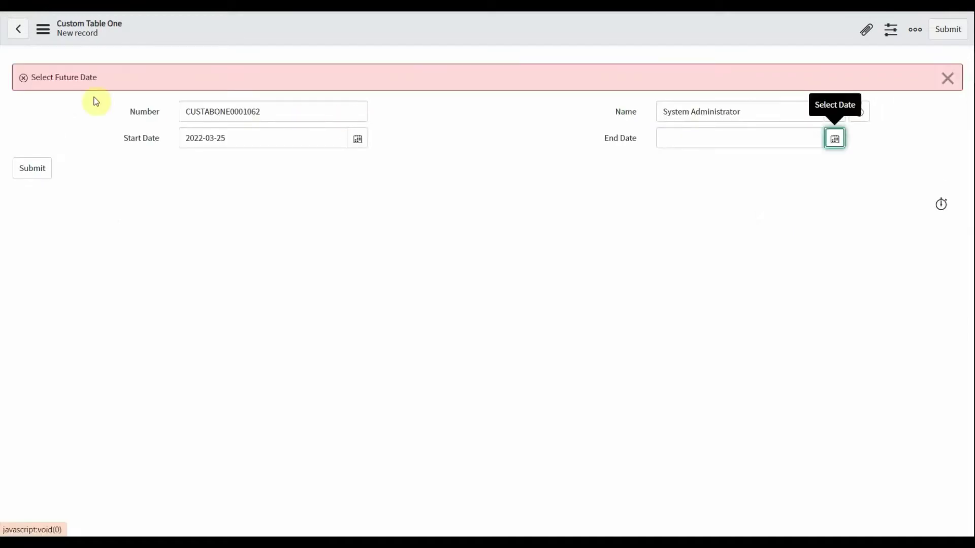
triple_click(53, 78)
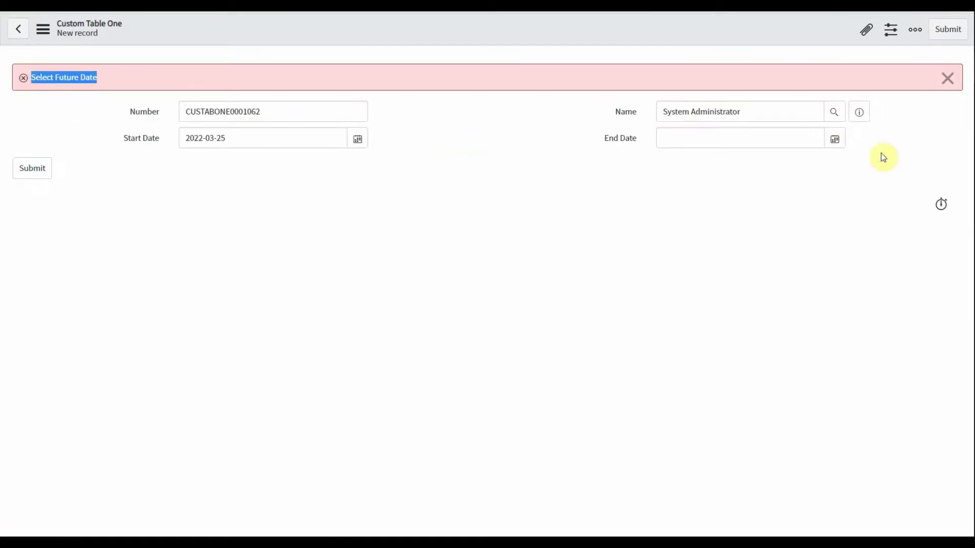
click(836, 141)
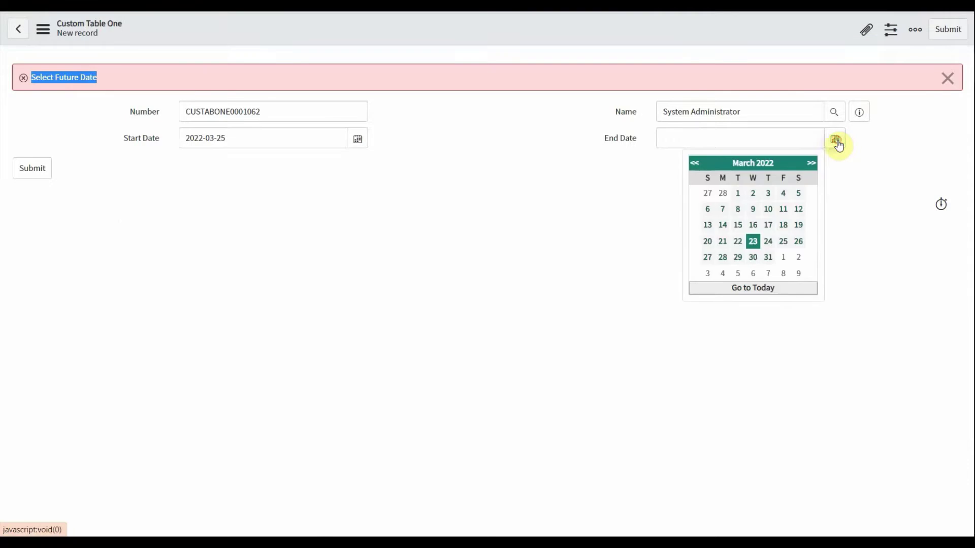
click(947, 78)
Pick End Date 2023-03-26, over a year out, and check the one-year error message
click(834, 107)
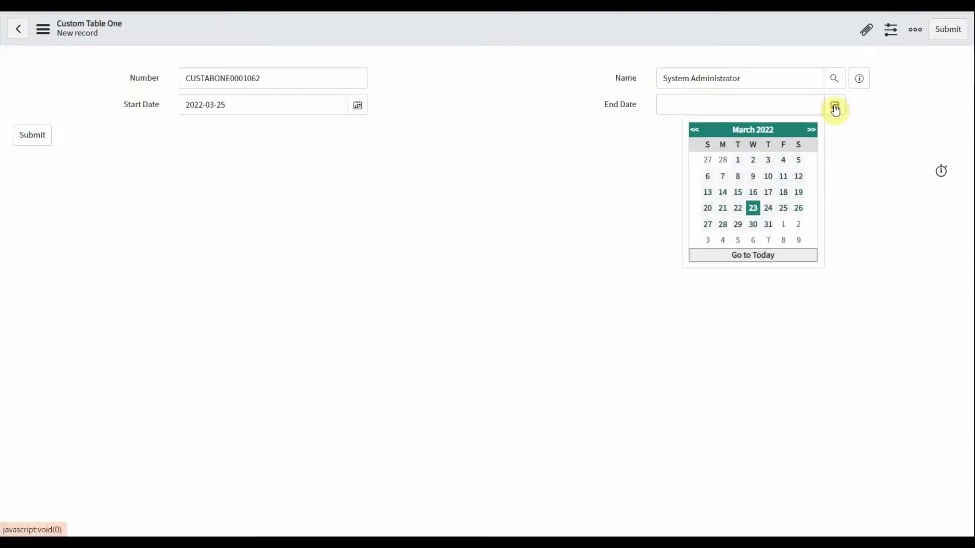
click(808, 132)
click(808, 131)
click(808, 131)
double_click(808, 132)
click(808, 131)
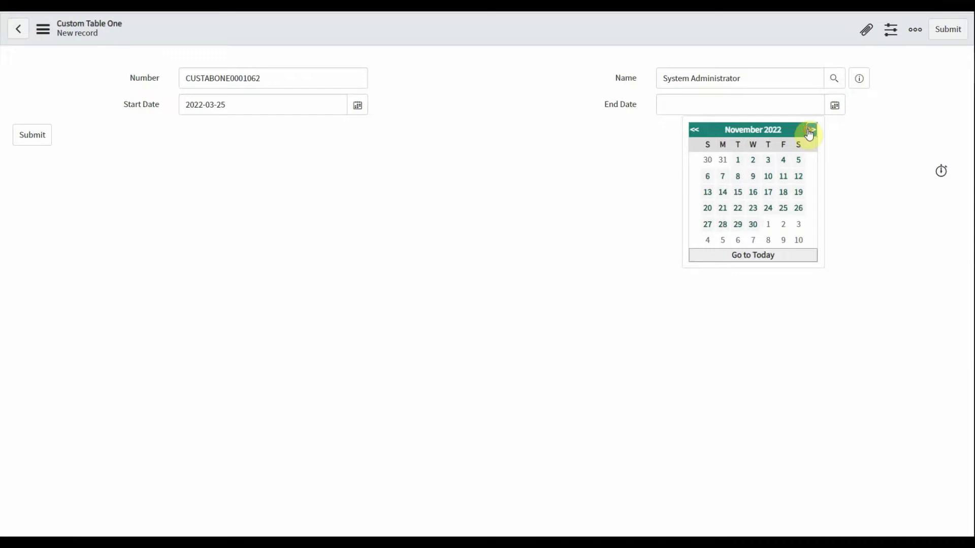
double_click(808, 131)
click(808, 132)
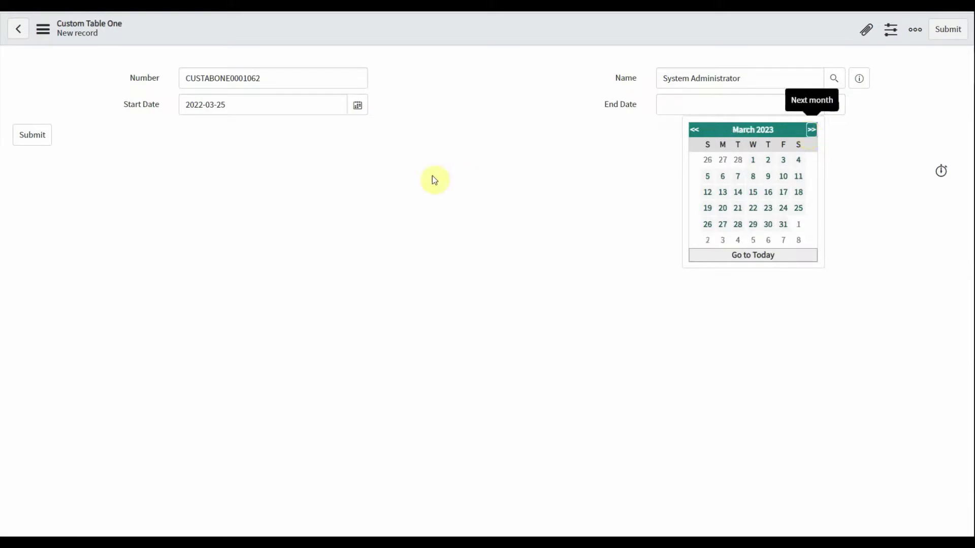
click(811, 132)
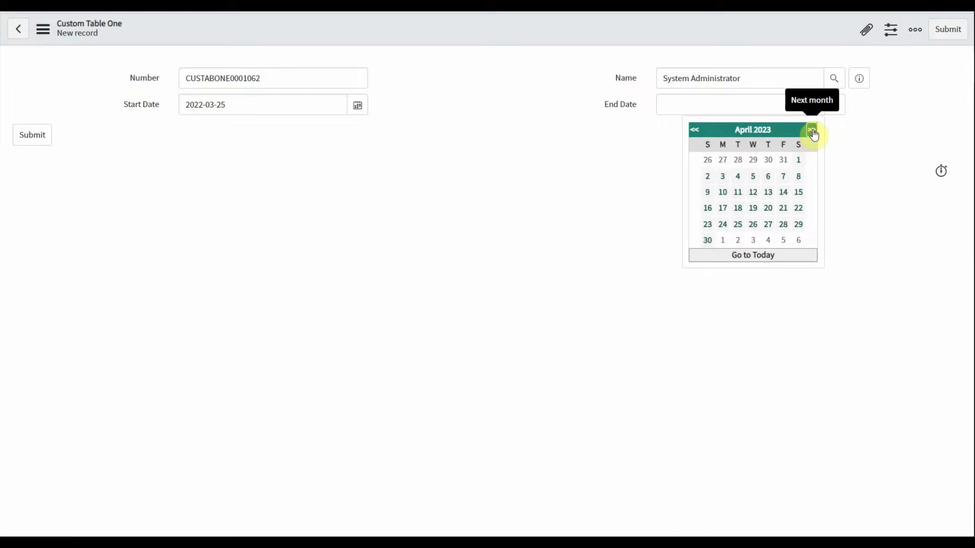
click(694, 132)
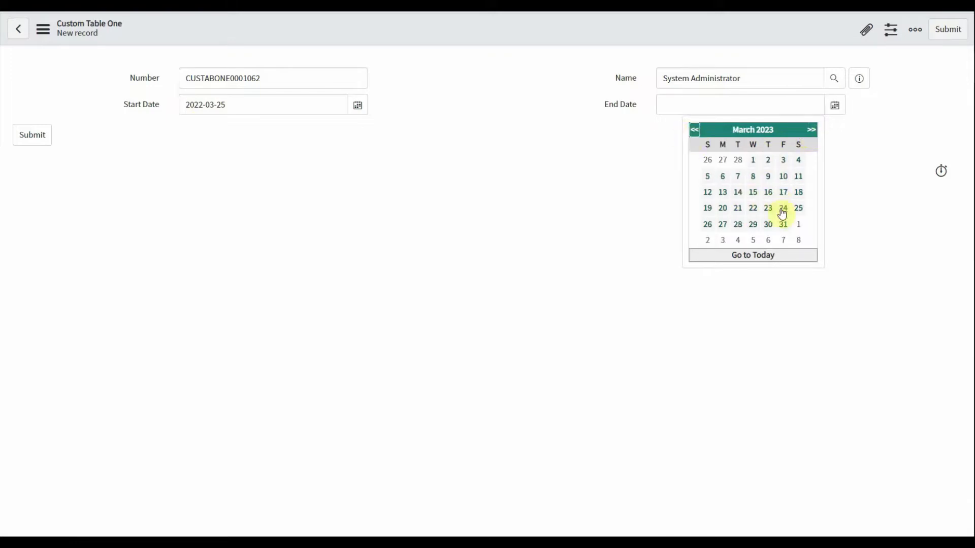
click(708, 227)
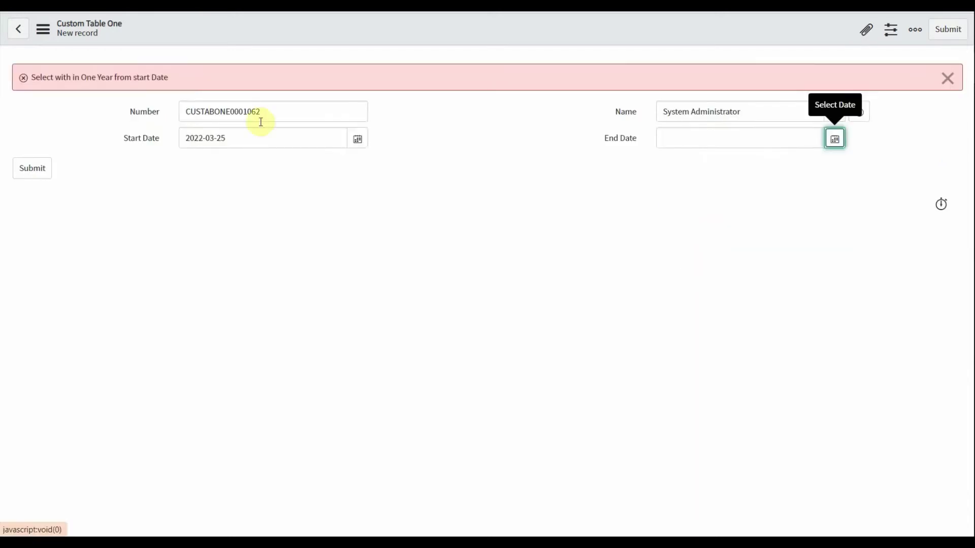
double_click(63, 77)
triple_click(63, 76)
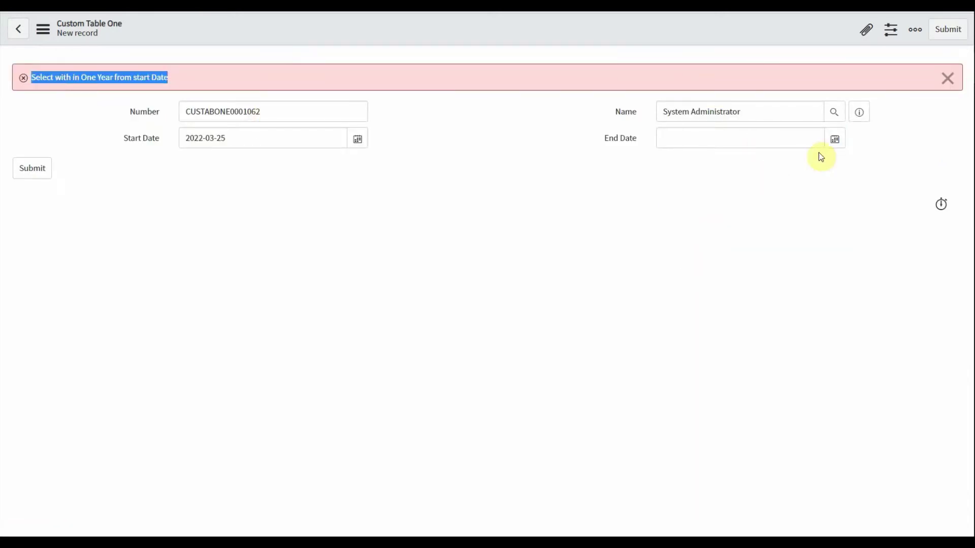
Dismiss the one-year error and pick March 24, 2023 as End Date
click(948, 78)
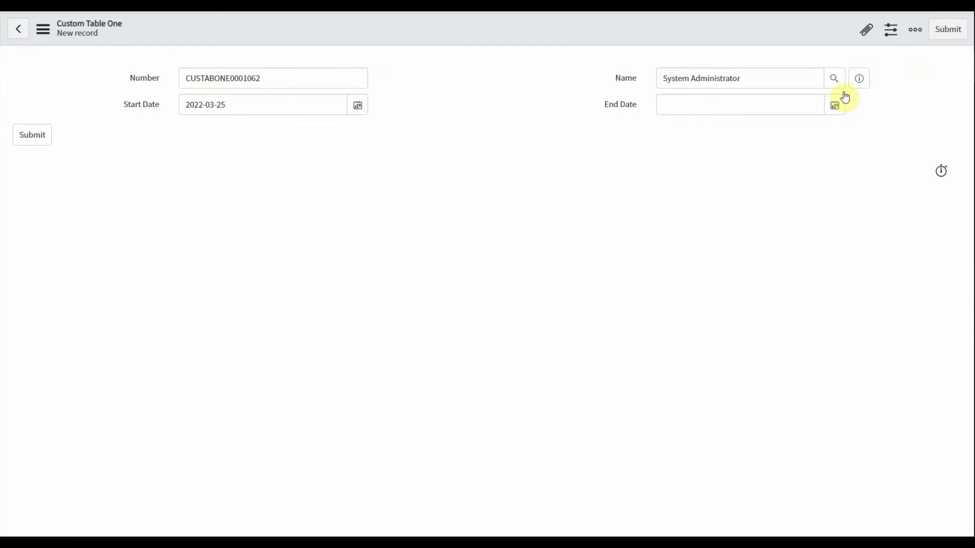
click(836, 105)
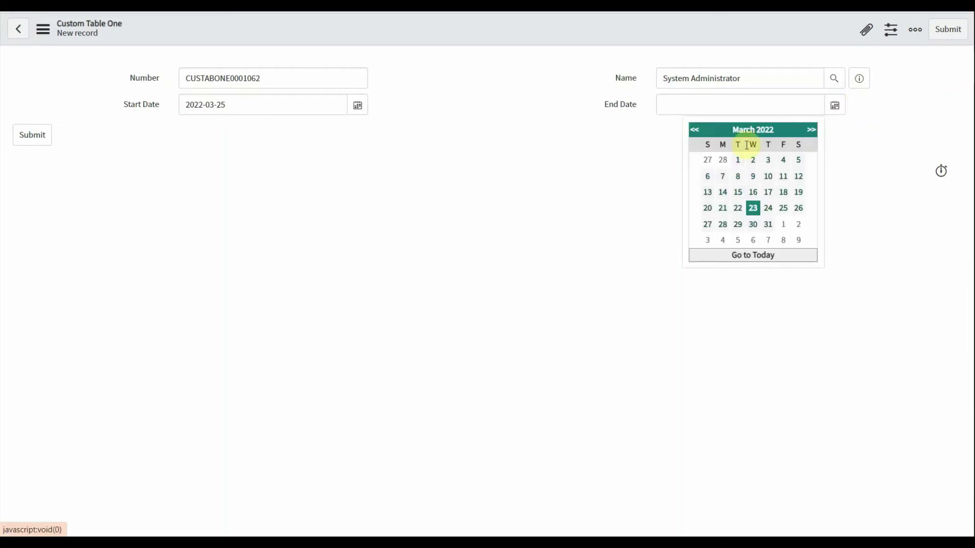
click(812, 131)
click(811, 131)
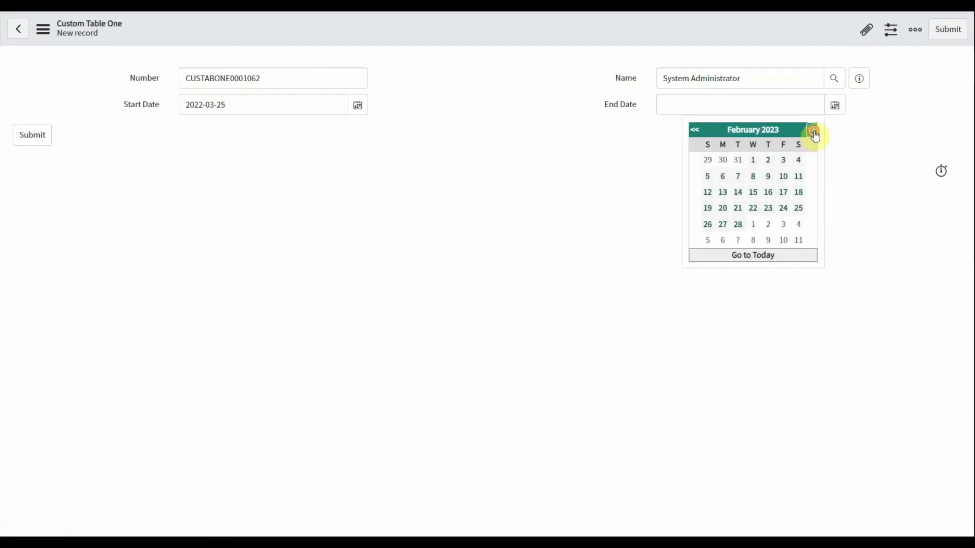
click(812, 133)
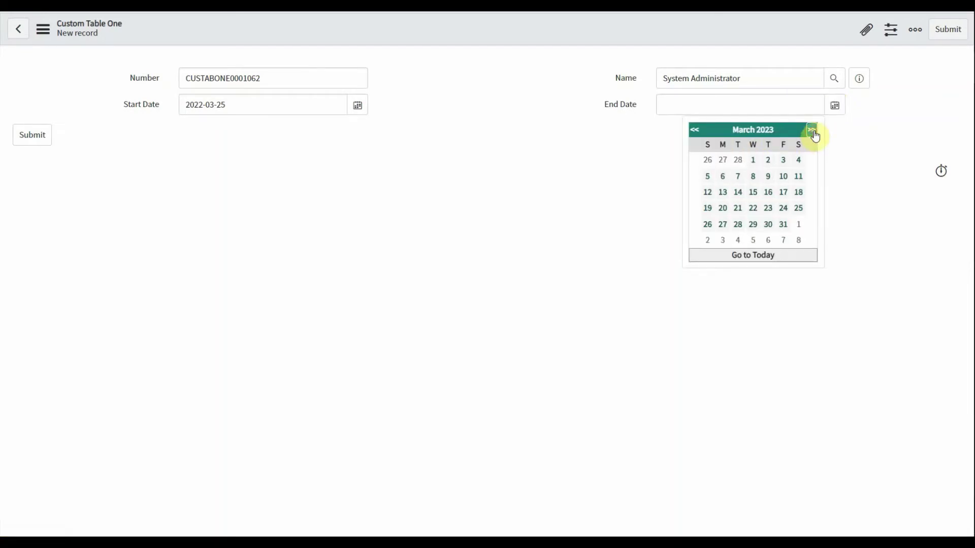
click(783, 209)
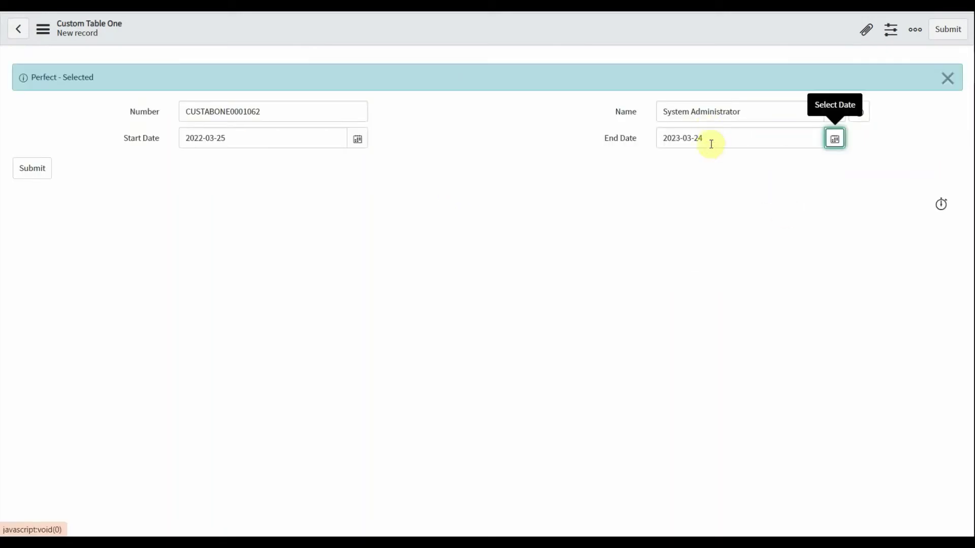
Check the 'Perfect - Selected' message, then dismiss it
drag(36, 74, 76, 91)
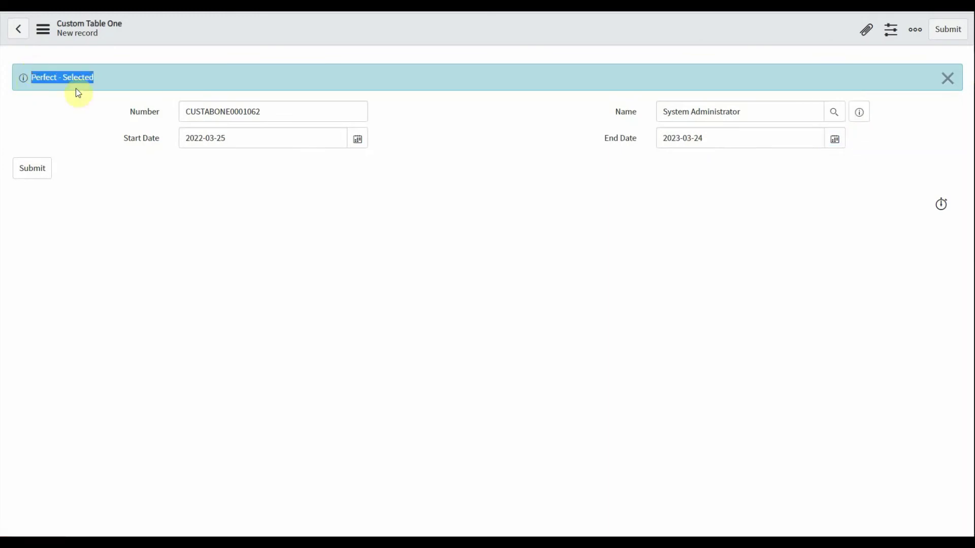
click(79, 121)
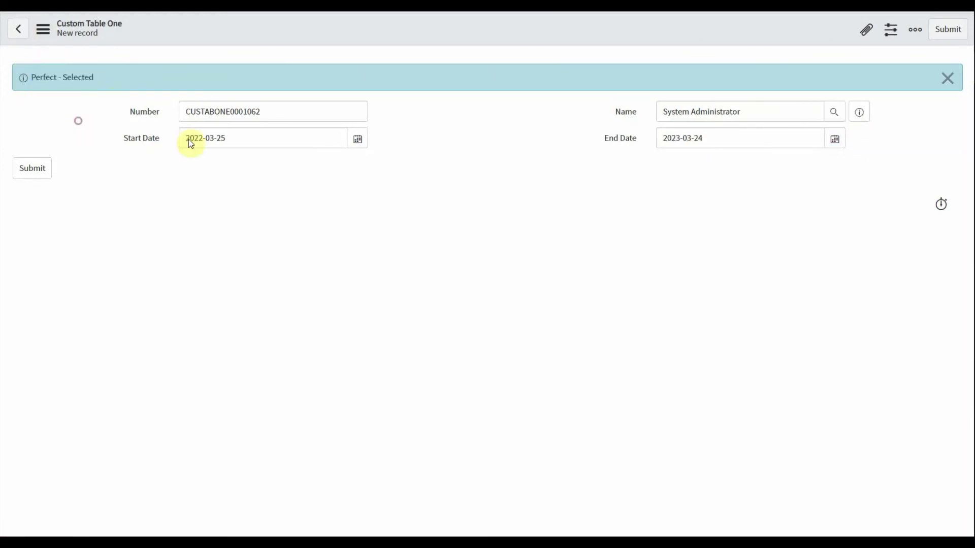
triple_click(48, 77)
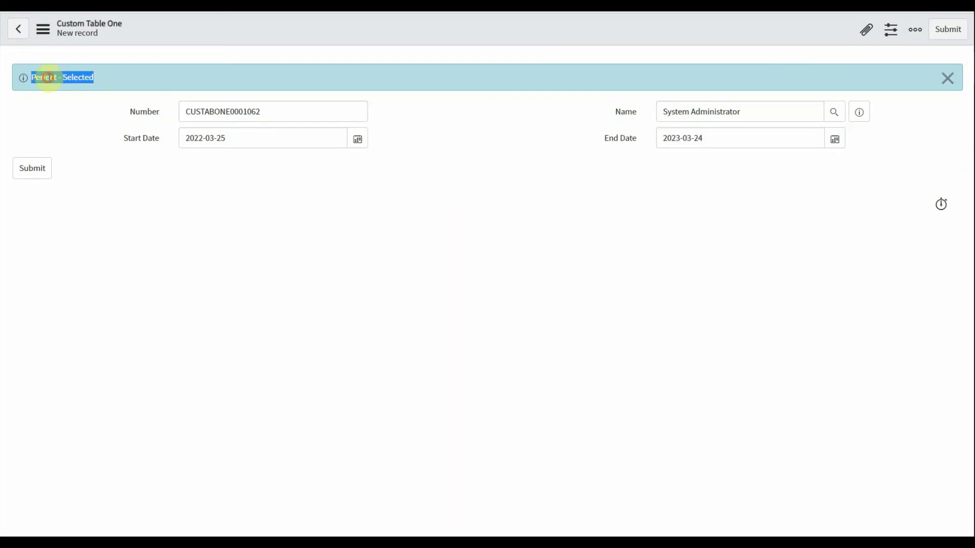
click(949, 79)
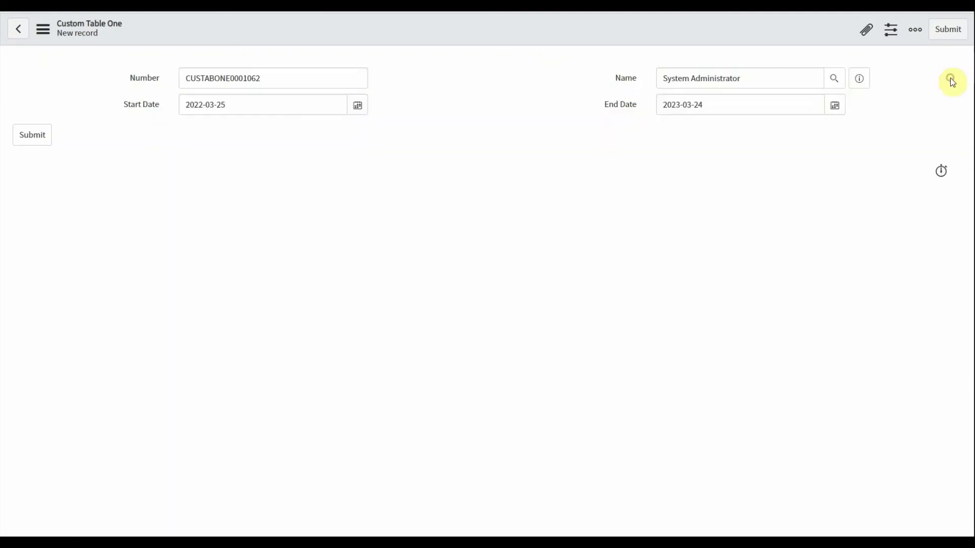